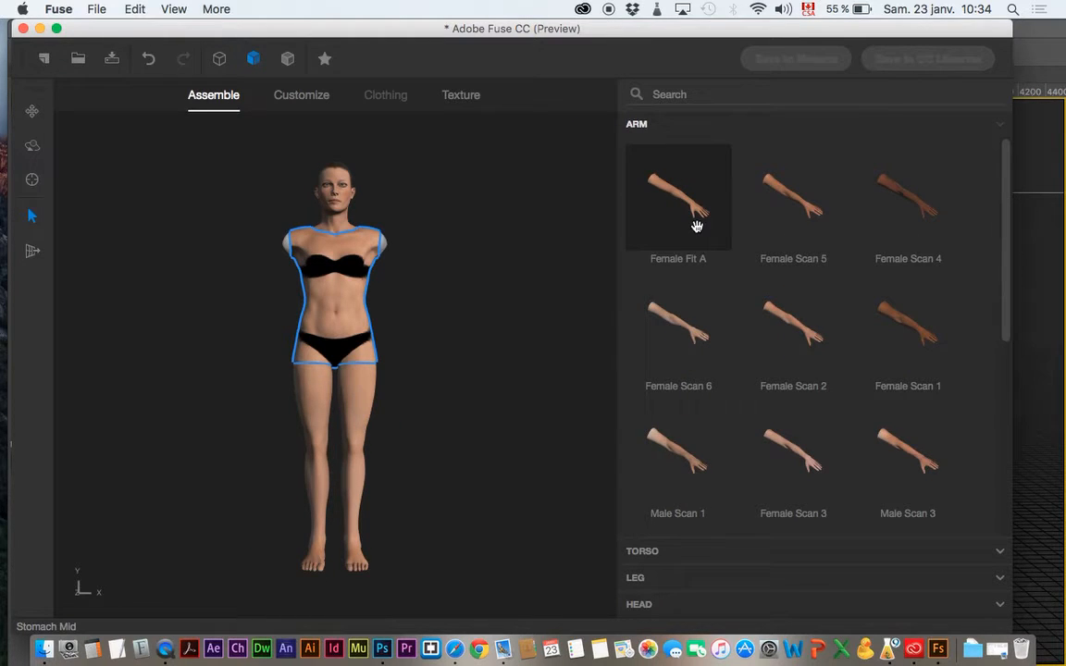
Add the Female Fit A arms to the body, shorten them to about -52 and adjust the thighs to about -45
{"action": "left_click", "coordinate": [697, 226]}
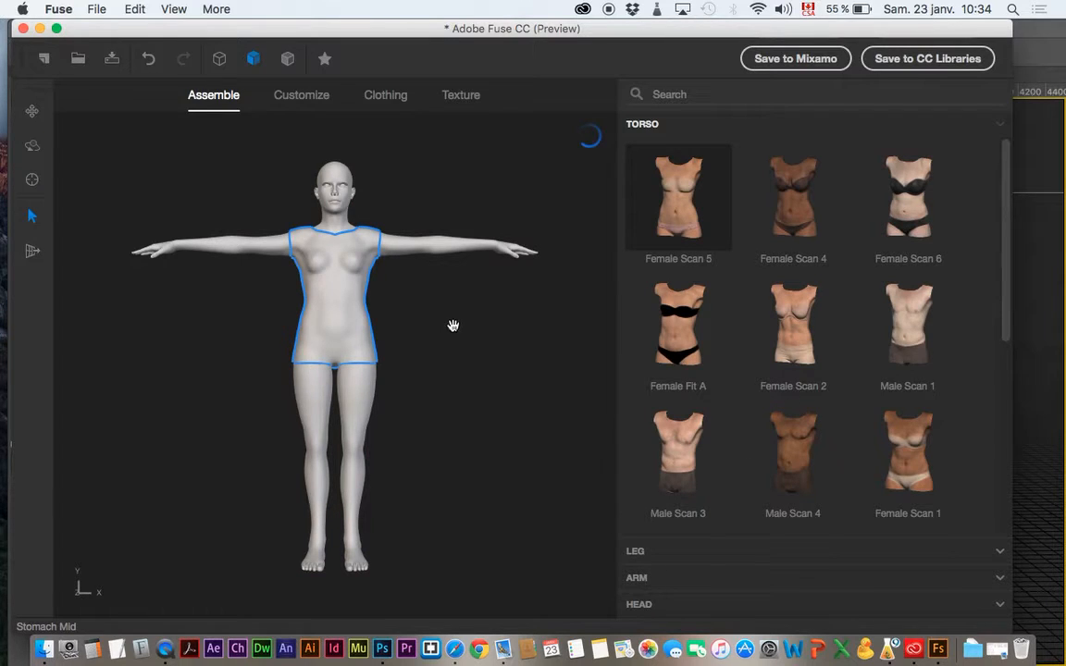
{"action": "left_click", "coordinate": [450, 234]}
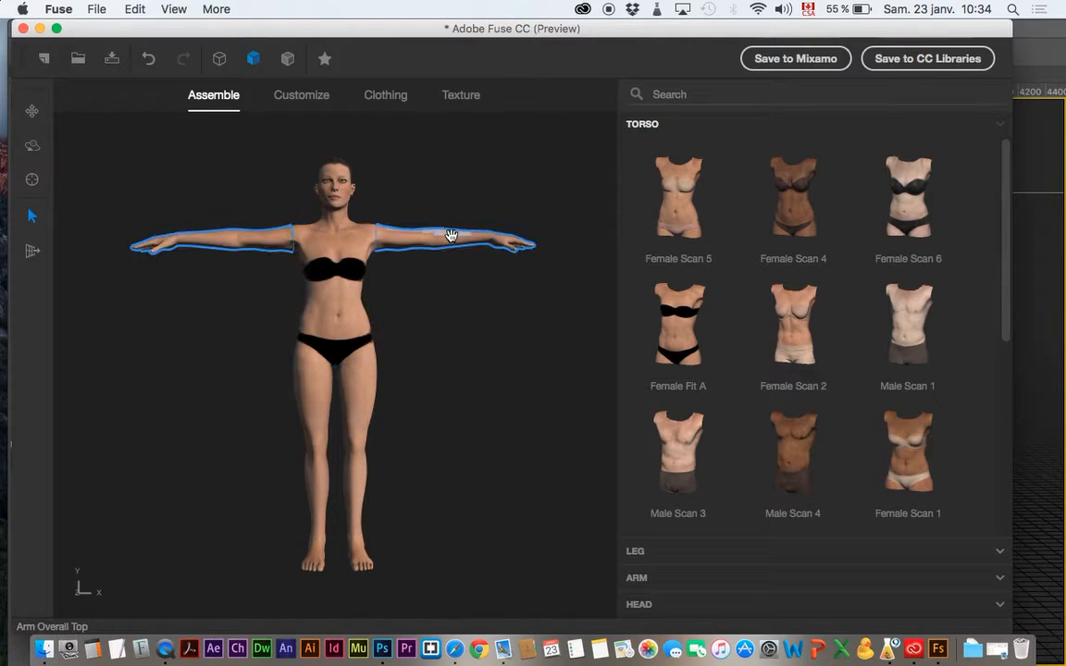
{"action": "left_click_drag", "start_coordinate": [451, 235], "coordinate": [407, 241]}
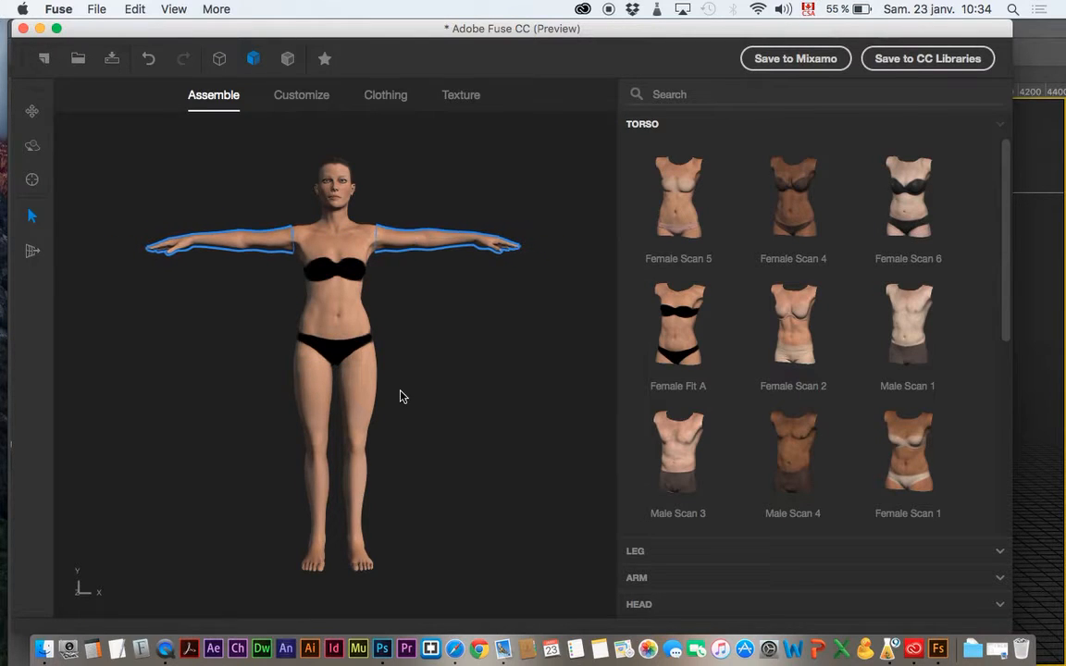
{"action": "left_click", "coordinate": [351, 382]}
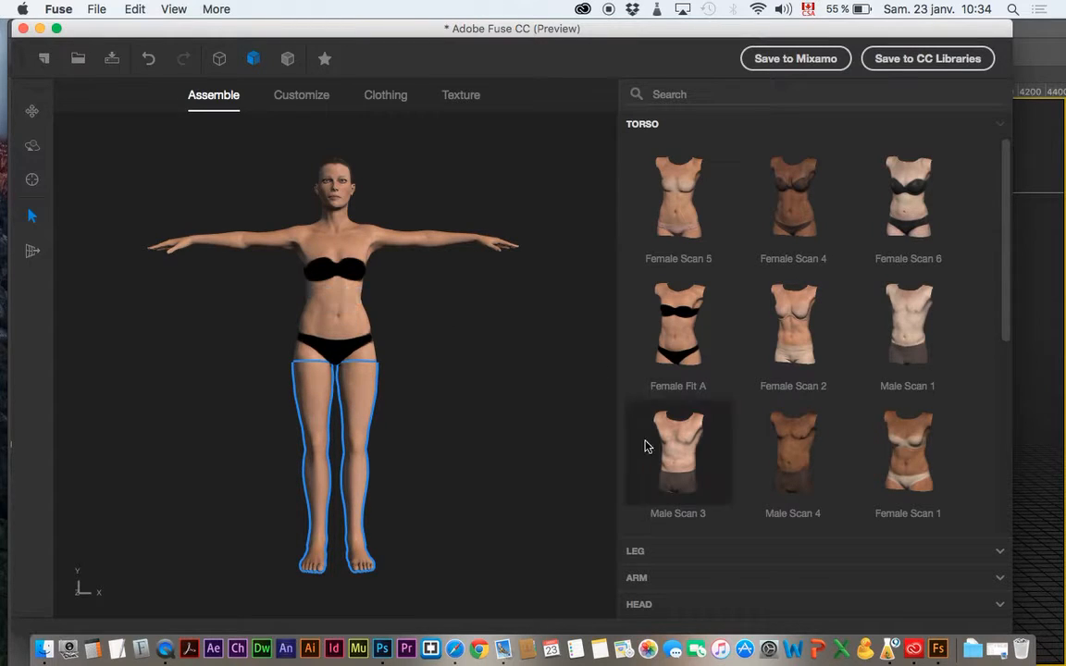
Customize the facial expression with Angry at 55, Awkward at 57 and Confused at 52
{"action": "left_click", "coordinate": [315, 96]}
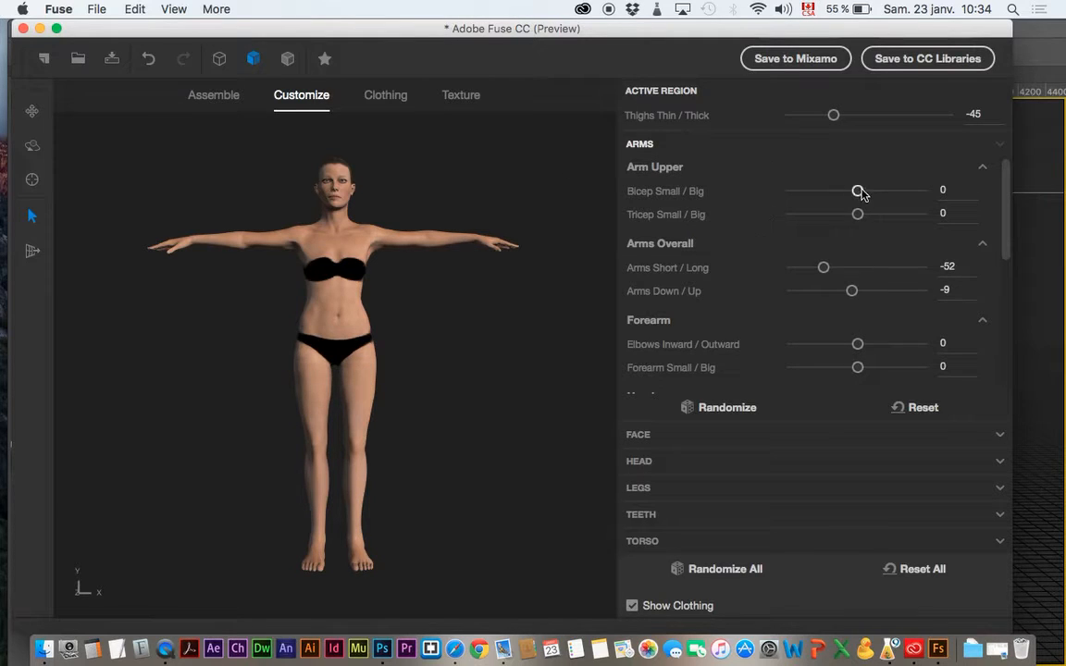
{"action": "left_click_drag", "start_coordinate": [859, 192], "coordinate": [853, 199]}
{"action": "scroll", "coordinate": [811, 397], "scroll_direction": "down", "scroll_amount": 3}
{"action": "left_click", "coordinate": [689, 434]}
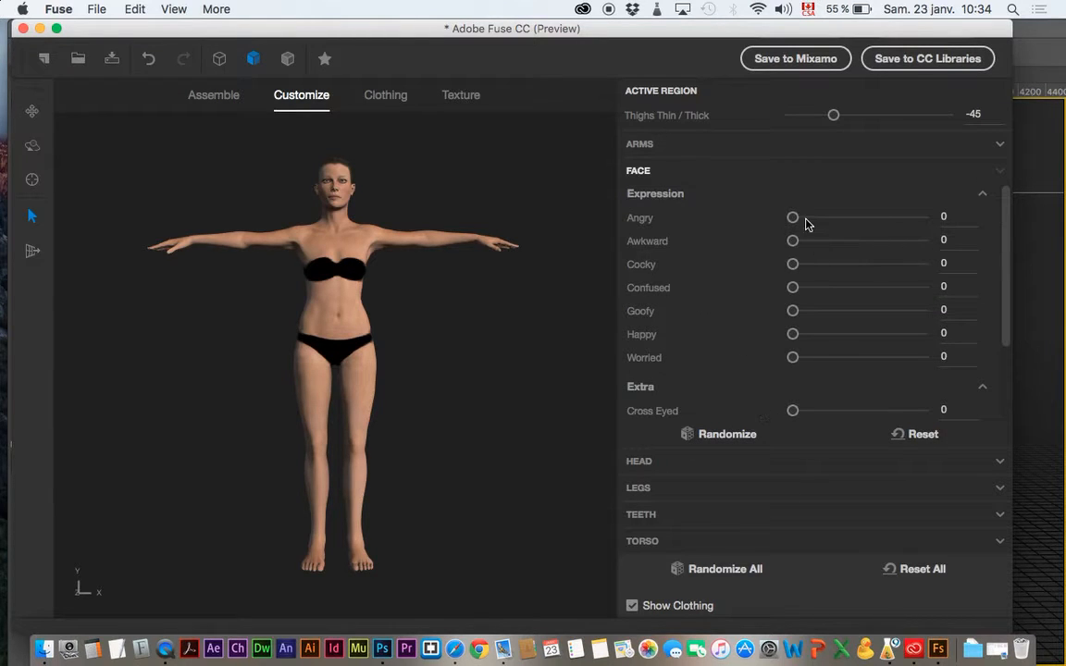
{"action": "left_click_drag", "start_coordinate": [793, 217], "coordinate": [871, 220]}
{"action": "left_click_drag", "start_coordinate": [792, 240], "coordinate": [870, 256]}
{"action": "left_click_drag", "start_coordinate": [791, 265], "coordinate": [867, 294]}
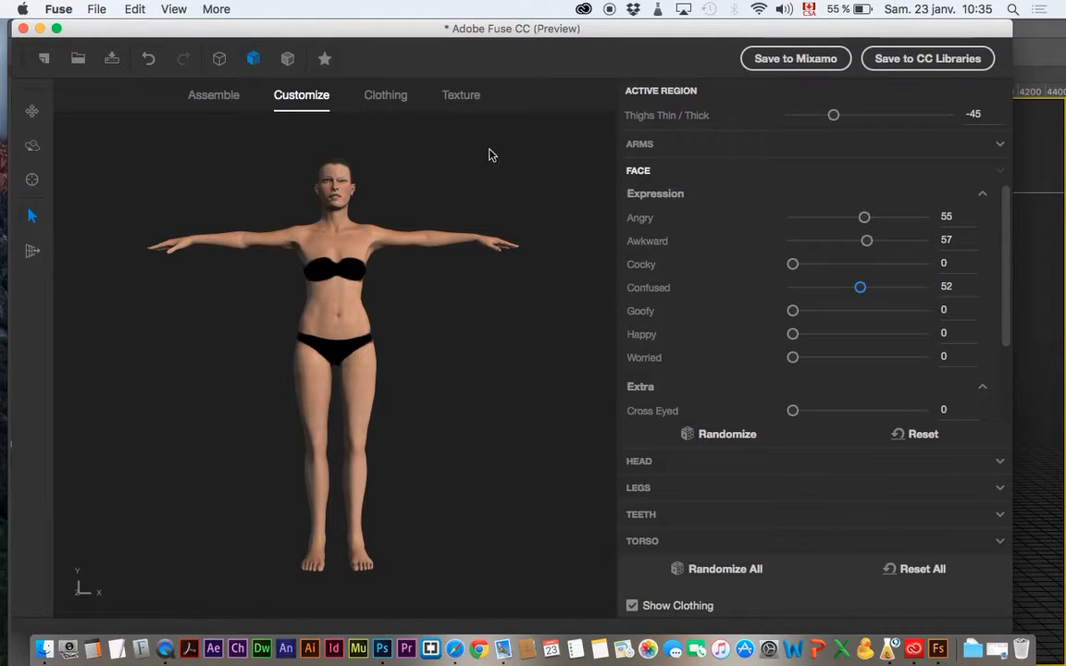
Dress the character in the 3Quarter Sleeve Tee and the slim blue pants
{"action": "left_click", "coordinate": [384, 98]}
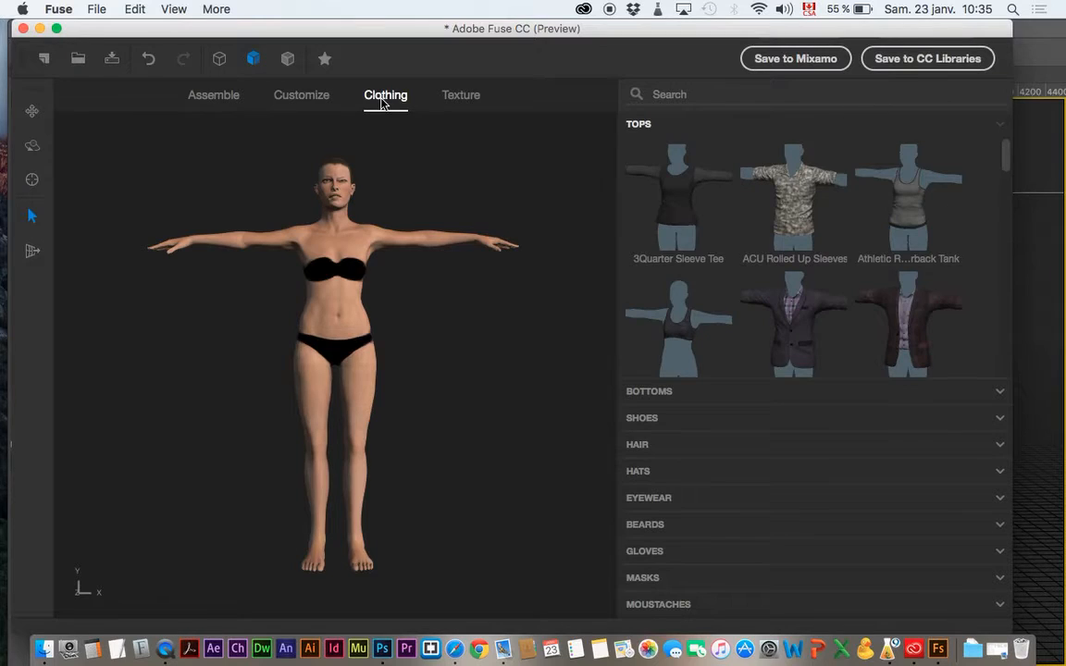
{"action": "left_click", "coordinate": [686, 215]}
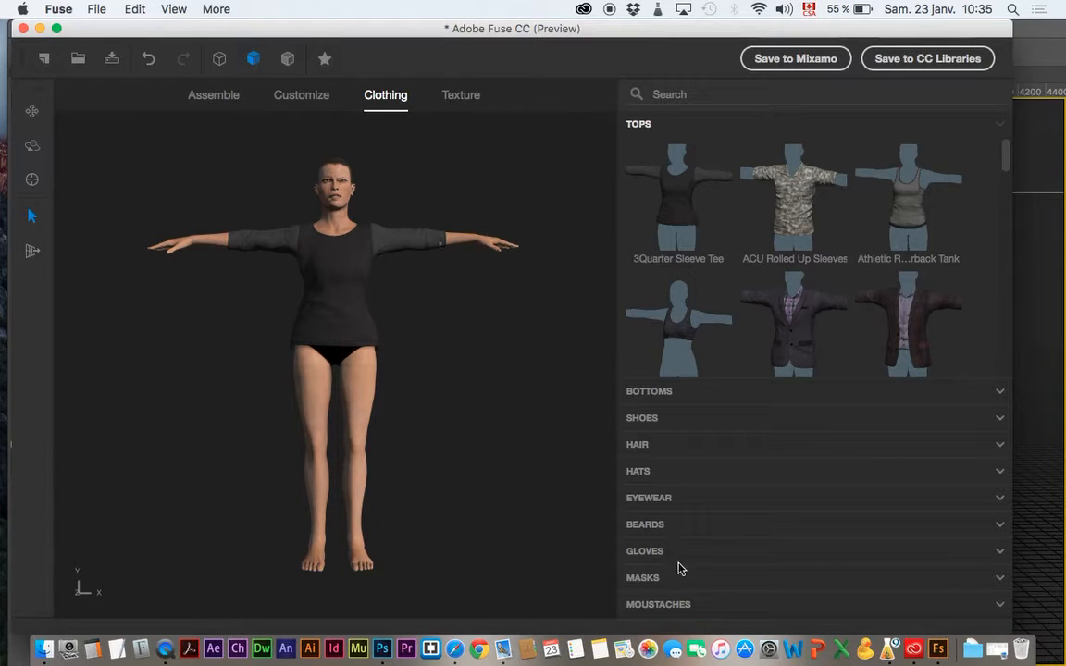
{"action": "left_click", "coordinate": [680, 392]}
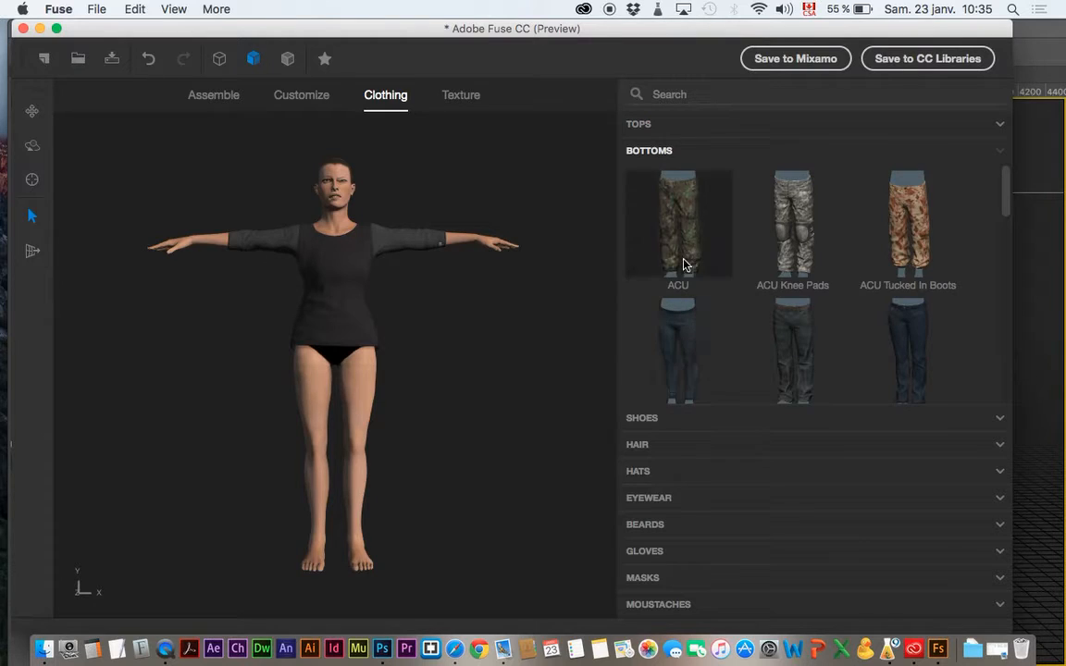
{"action": "left_click", "coordinate": [677, 361]}
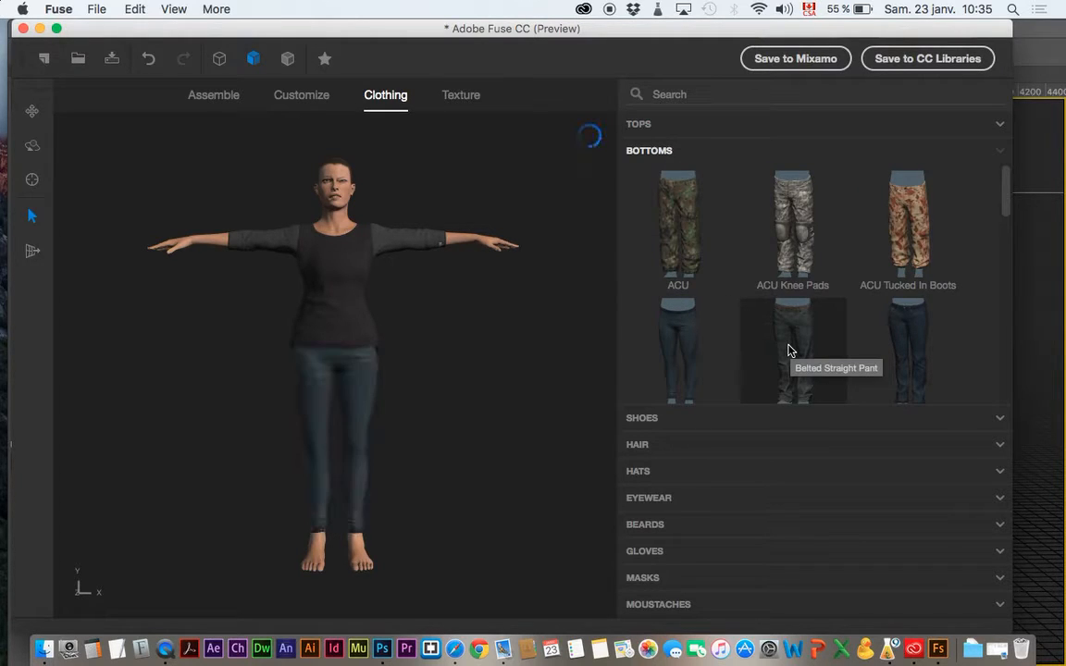
Put the camouflage combat helmet with chin strap on the character's head
{"action": "left_click", "coordinate": [666, 480]}
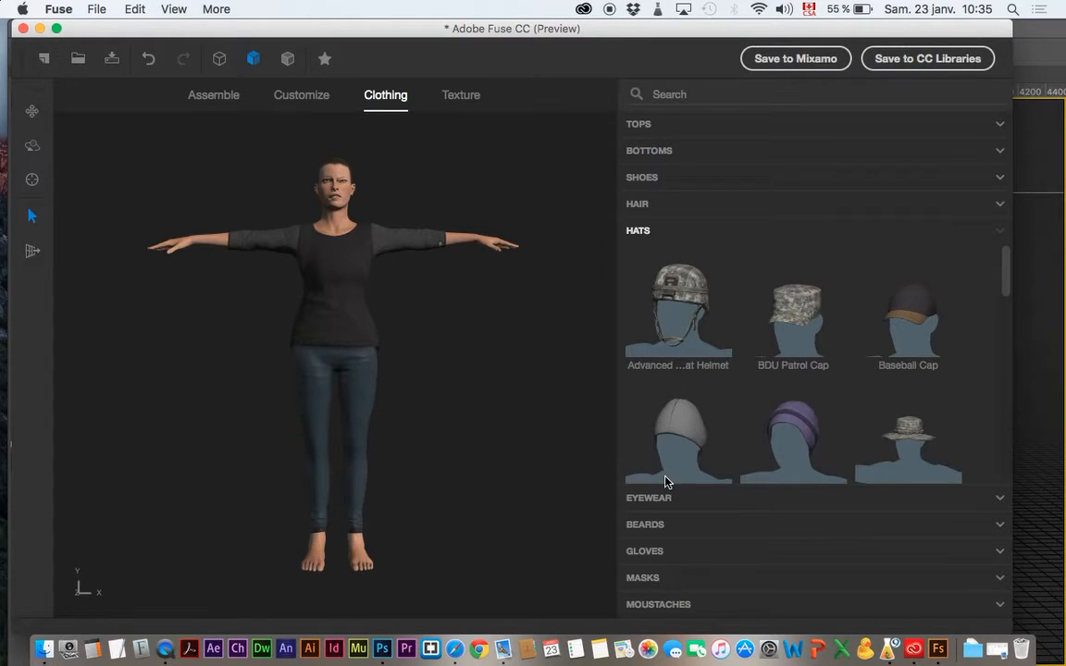
{"action": "left_click", "coordinate": [676, 334]}
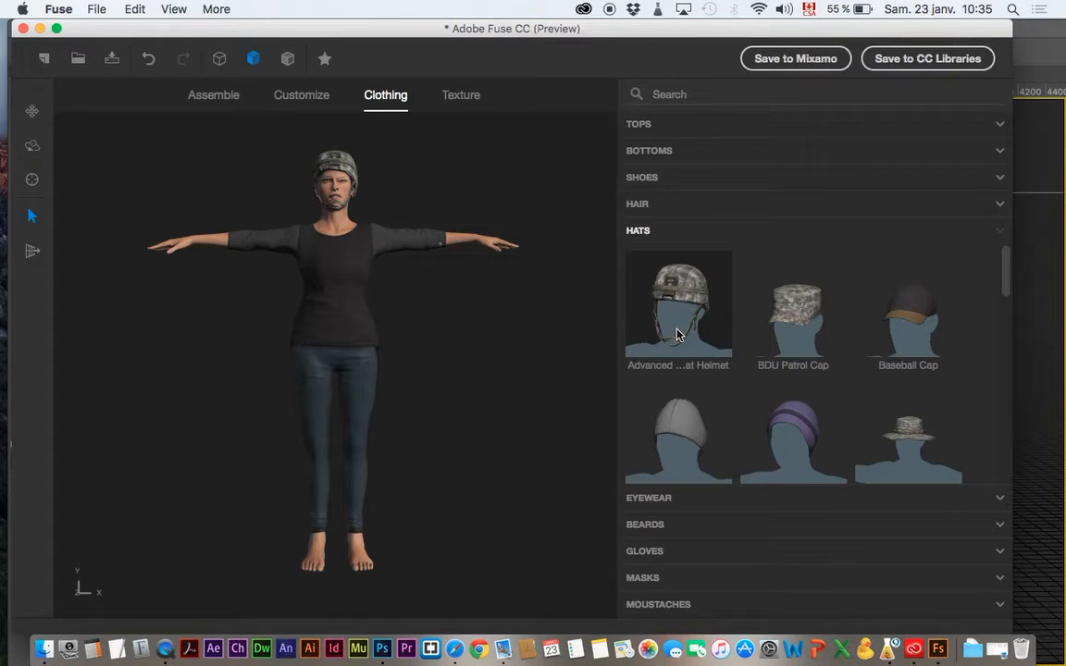
{"action": "left_click", "coordinate": [32, 145]}
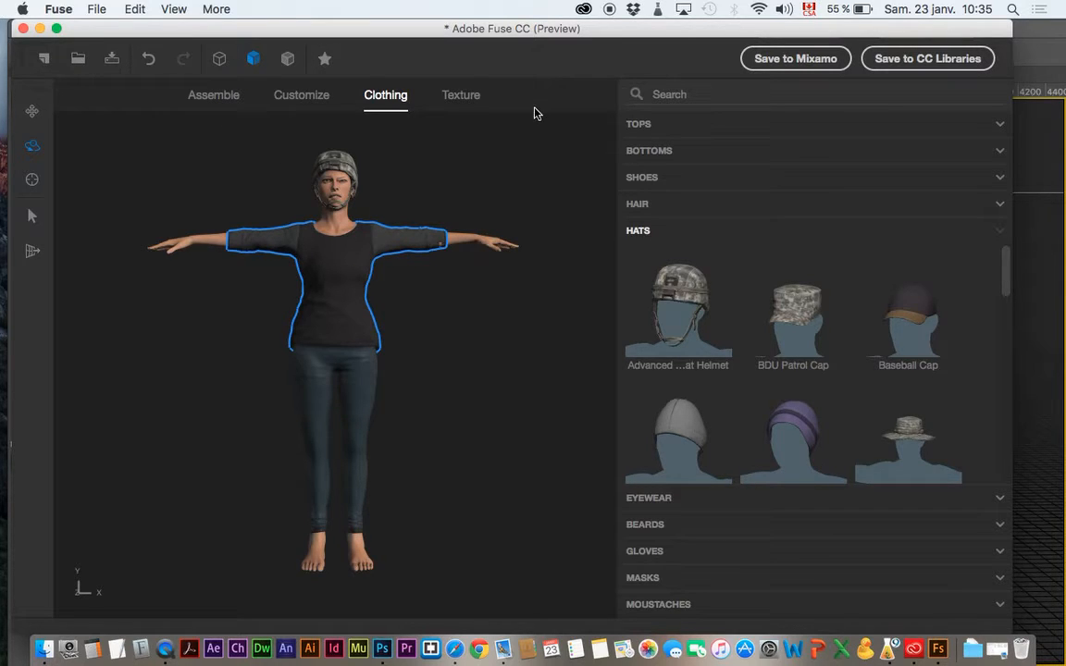
Upload the 3D character to Mixamo with the character name akward
{"action": "left_click", "coordinate": [794, 59]}
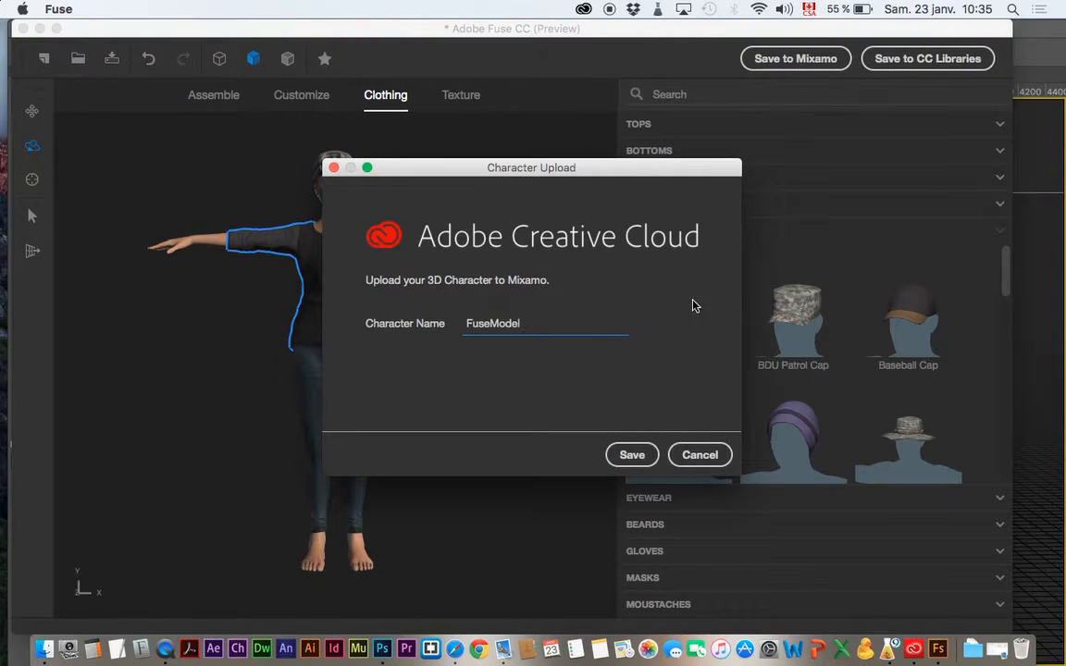
{"action": "key", "text": "BackSpace"}
{"action": "key", "text": "BackSpace"}
{"action": "key", "text": "BackSpace"}
{"action": "key", "text": "BackSpace"}
{"action": "key", "text": "BackSpace"}
{"action": "key", "text": "BackSpace"}
{"action": "type", "text": "akwar"}
{"action": "left_click", "coordinate": [627, 454]}
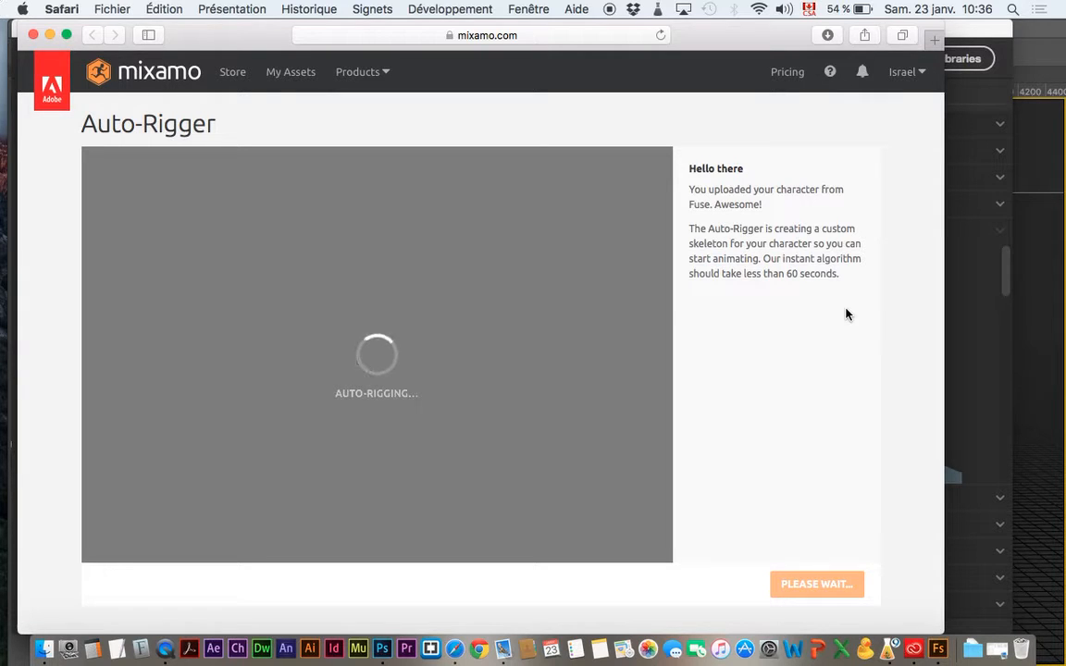
{"action": "left_click", "coordinate": [214, 649]}
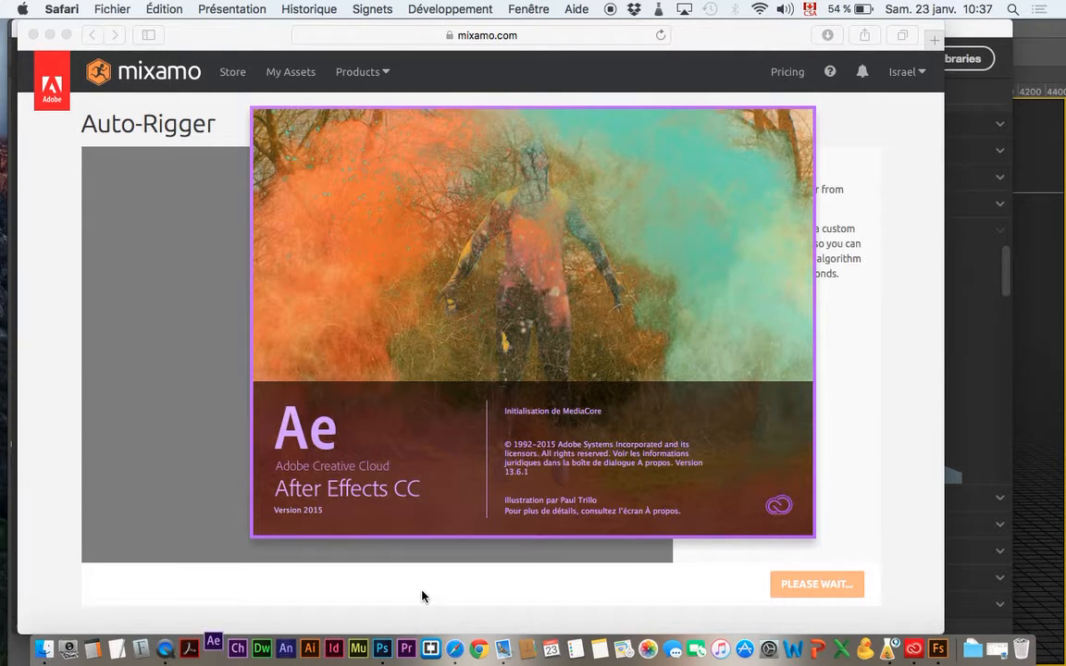
{"action": "left_click", "coordinate": [422, 596]}
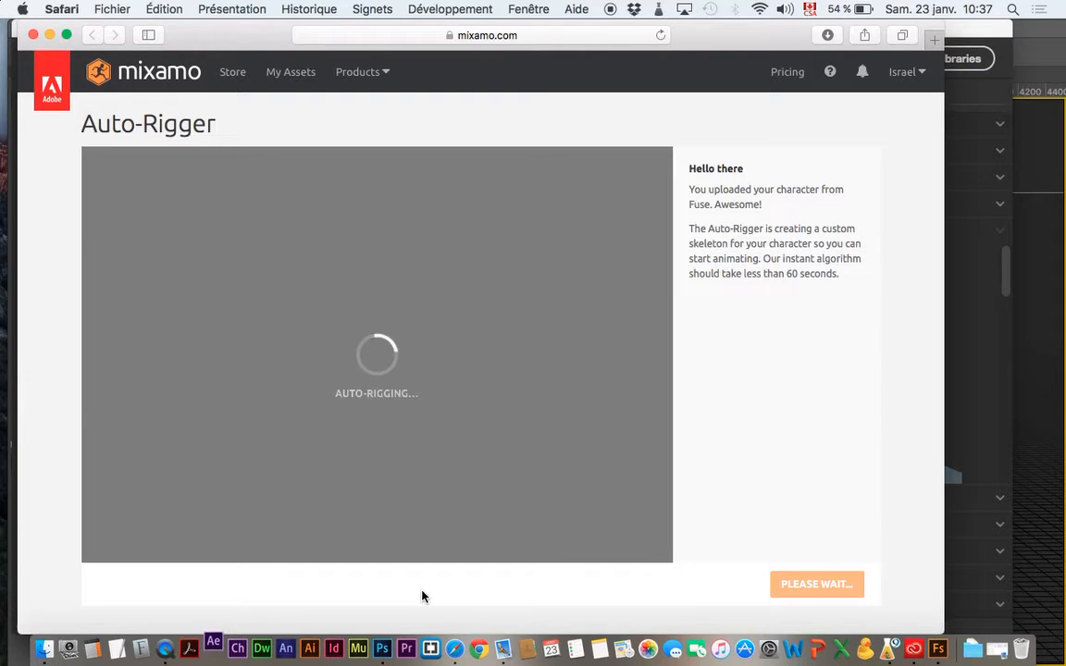
{"action": "left_click", "coordinate": [382, 649]}
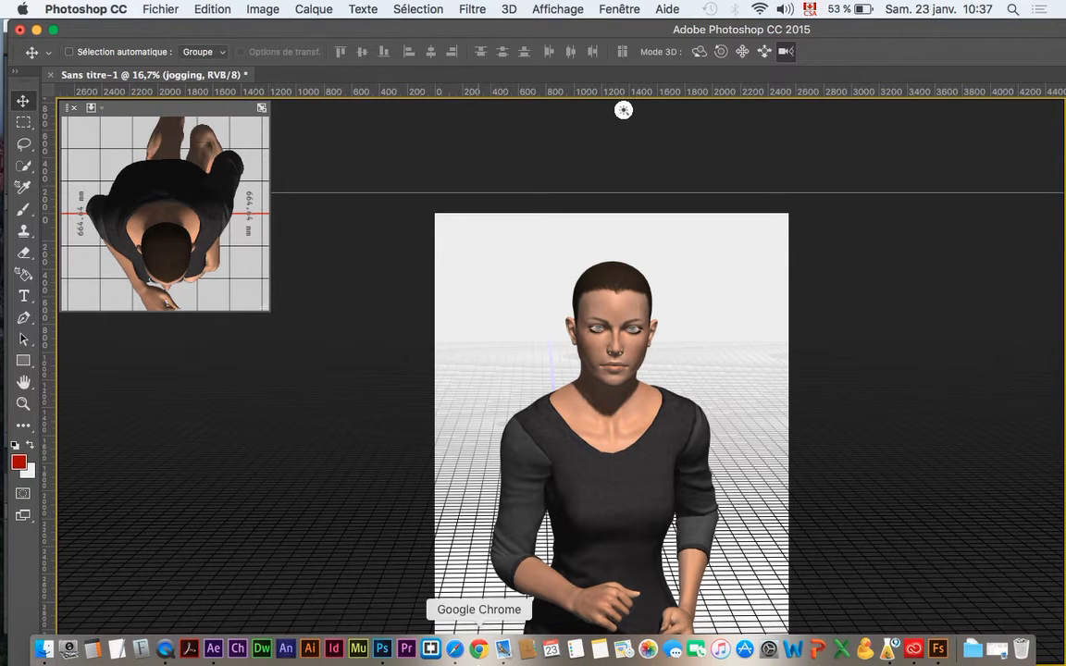
{"action": "left_click", "coordinate": [455, 648]}
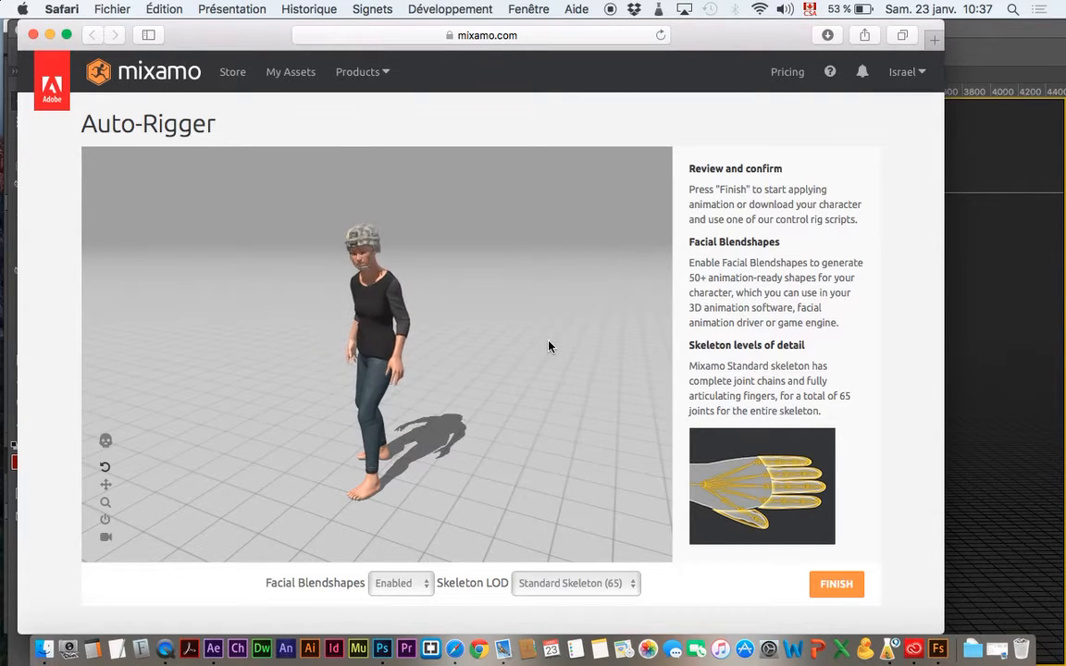
Inspect the auto-rigged character's motion from different angles and confirm the finished rig
{"action": "left_click", "coordinate": [107, 442]}
{"action": "left_click", "coordinate": [106, 442]}
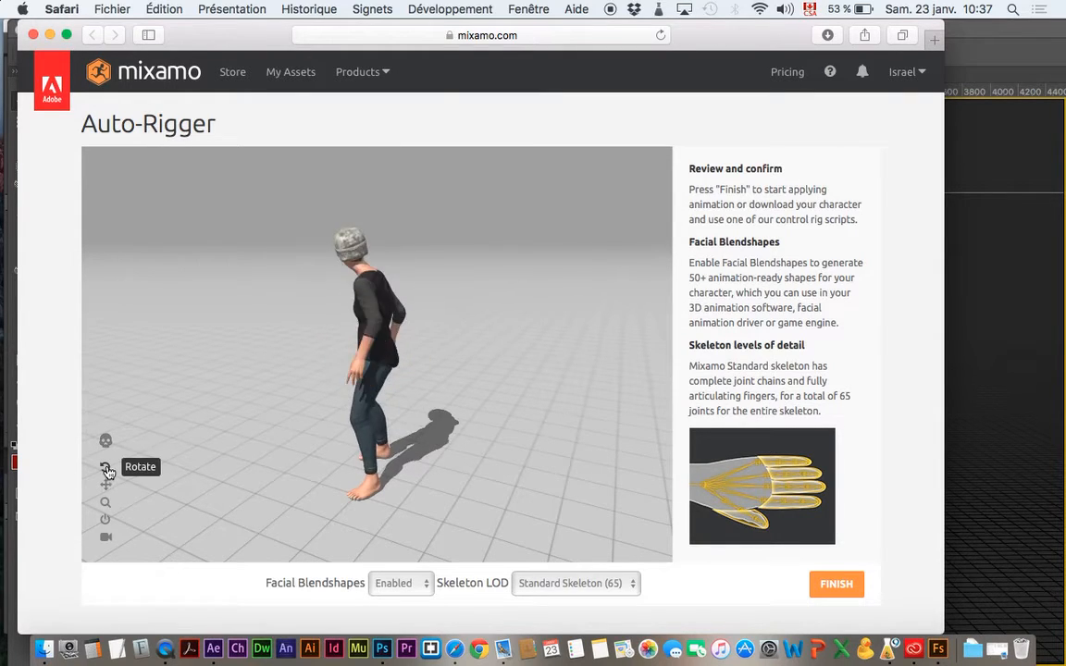
{"action": "left_click_drag", "start_coordinate": [380, 404], "coordinate": [412, 392]}
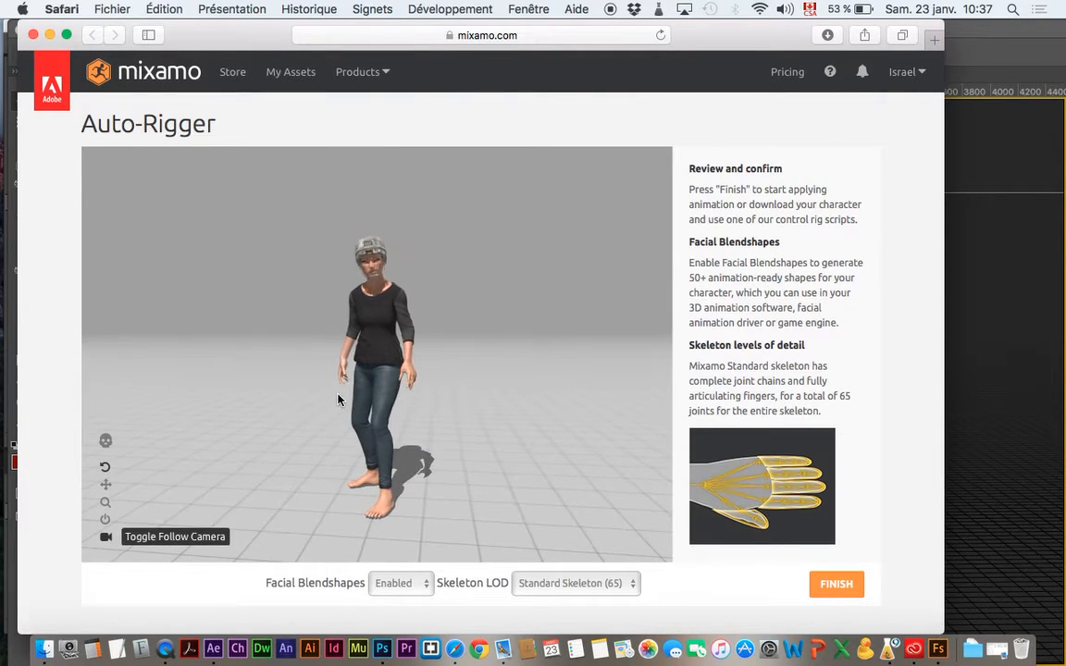
{"action": "left_click", "coordinate": [105, 536]}
{"action": "left_click_drag", "start_coordinate": [302, 336], "coordinate": [353, 386]}
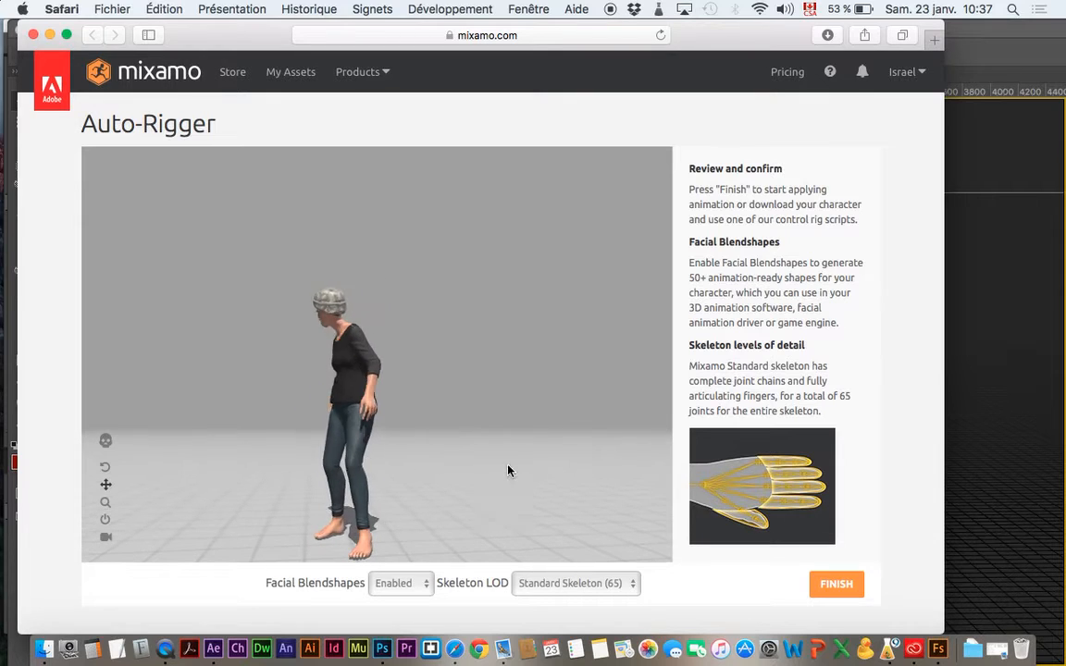
{"action": "left_click", "coordinate": [832, 586]}
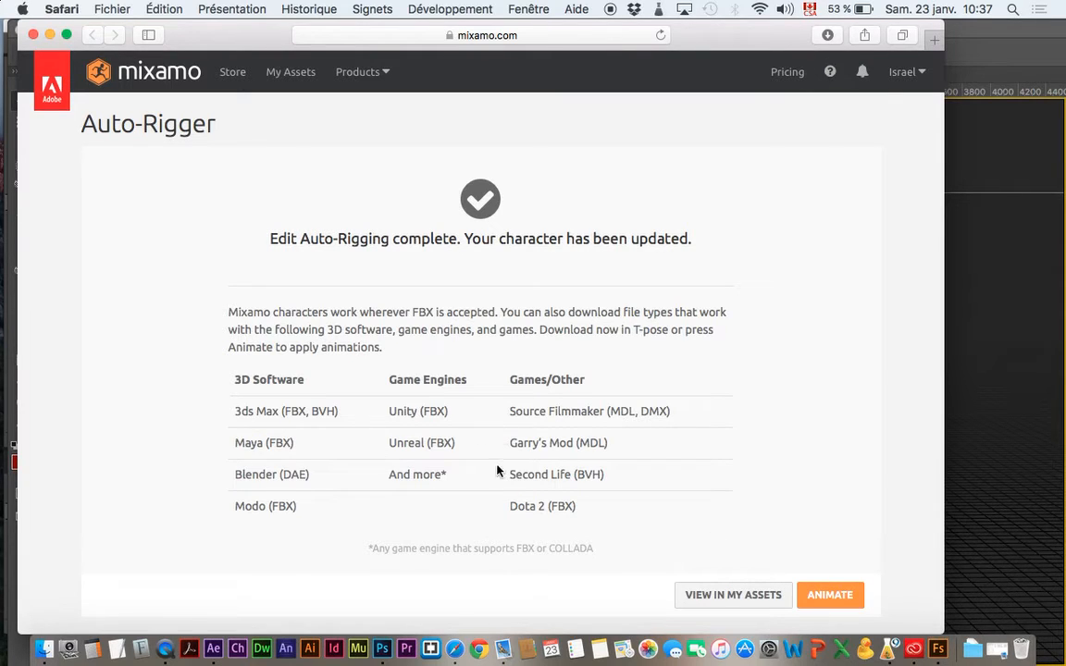
Apply the Ymca Dance animation from the Mixamo store to the akward character and open it from My Assets
{"action": "left_click", "coordinate": [844, 594]}
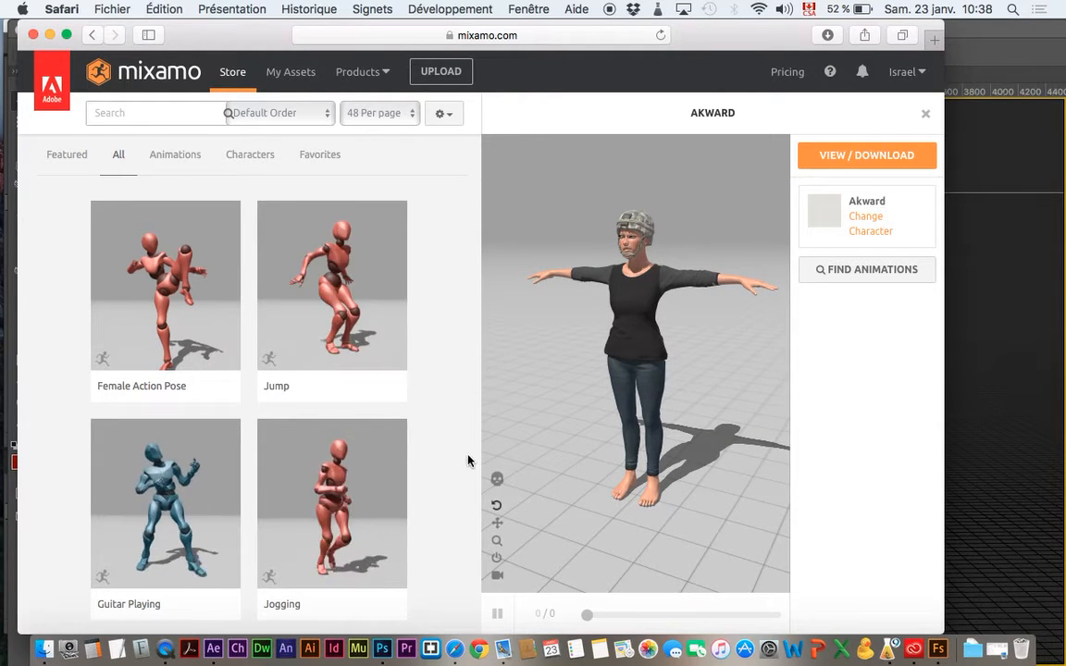
{"action": "scroll", "coordinate": [309, 288], "scroll_direction": "down", "scroll_amount": 5}
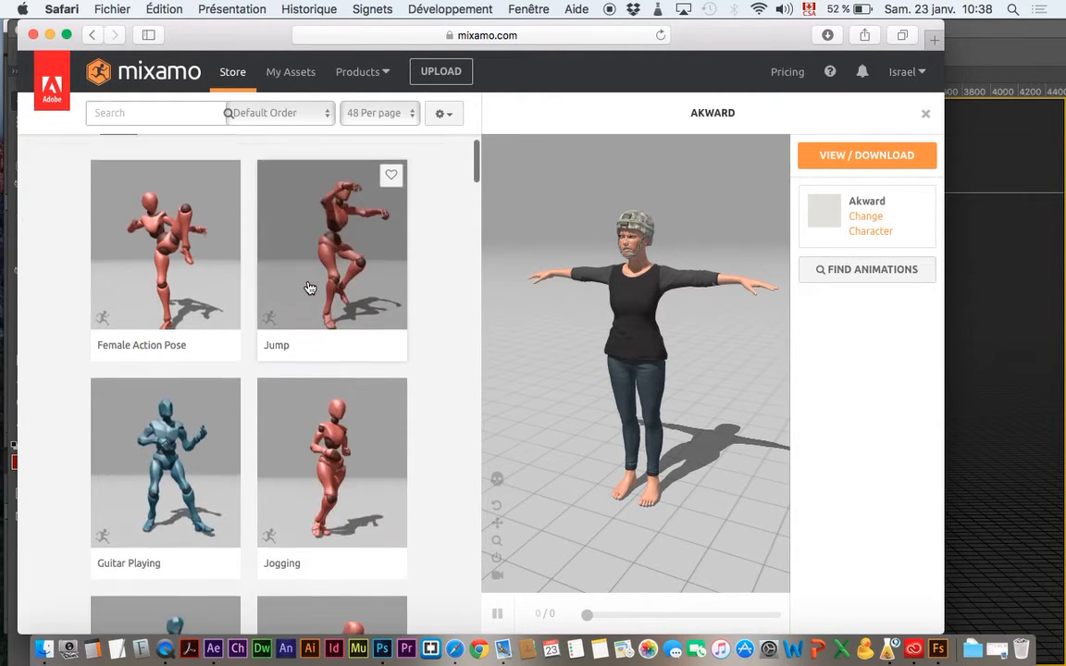
{"action": "scroll", "coordinate": [309, 289], "scroll_direction": "down", "scroll_amount": 10}
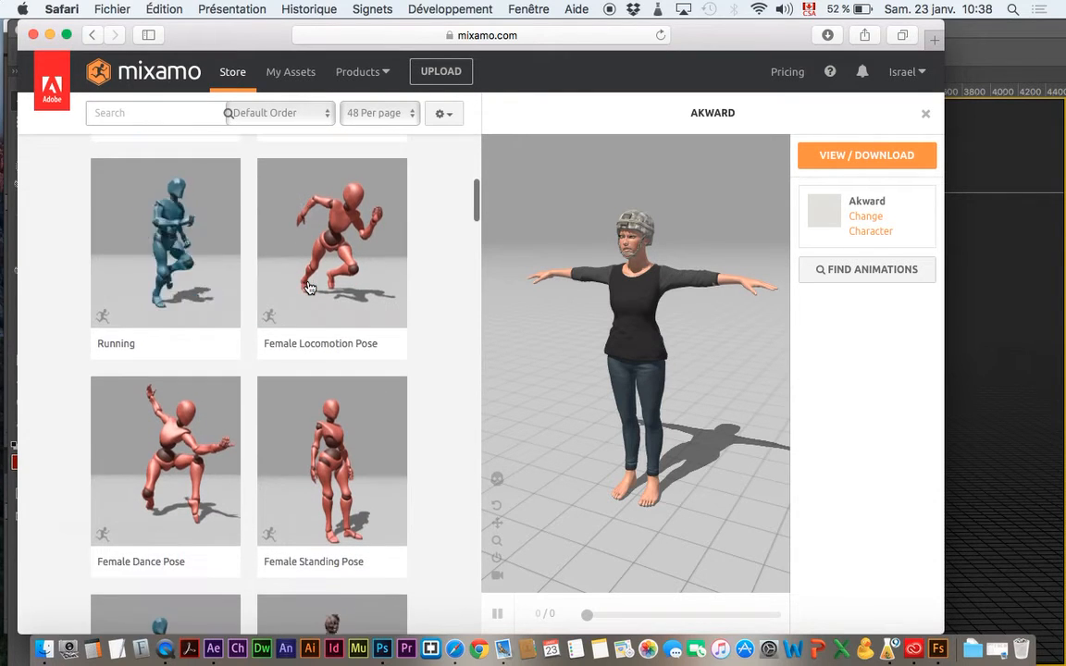
{"action": "scroll", "coordinate": [310, 288], "scroll_direction": "down", "scroll_amount": 2}
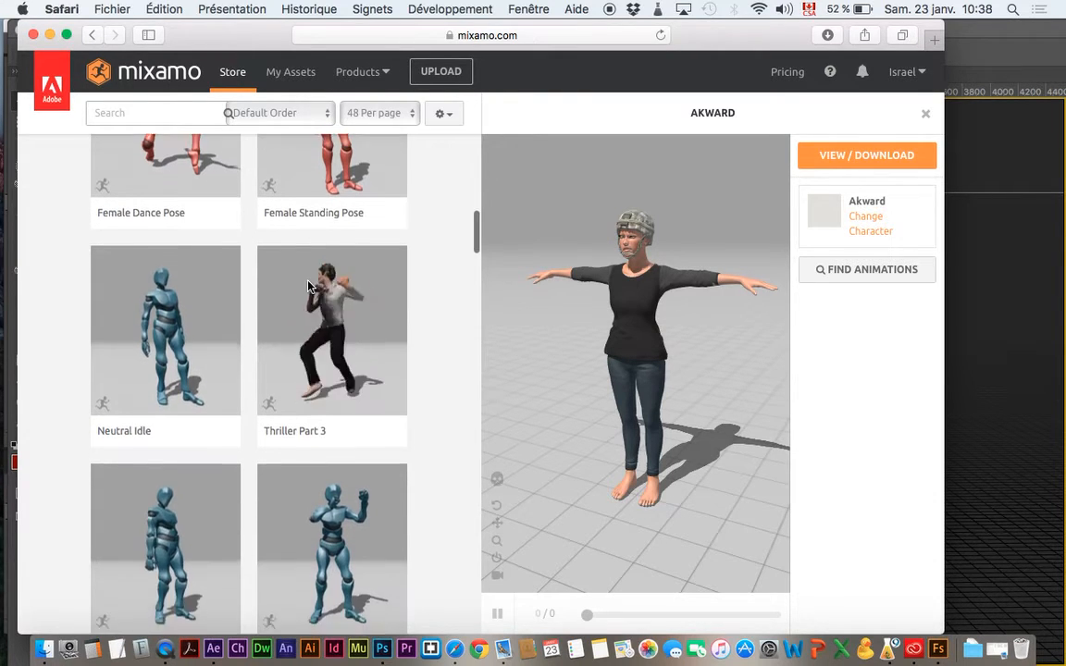
{"action": "scroll", "coordinate": [309, 287], "scroll_direction": "down", "scroll_amount": 8}
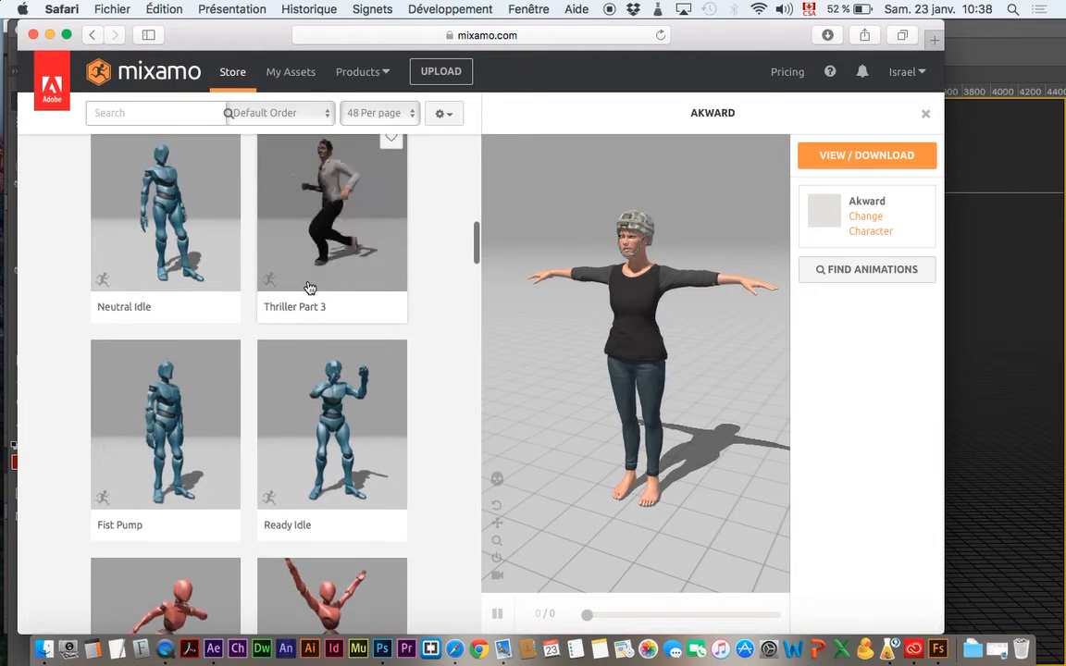
{"action": "scroll", "coordinate": [310, 287], "scroll_direction": "down", "scroll_amount": 2}
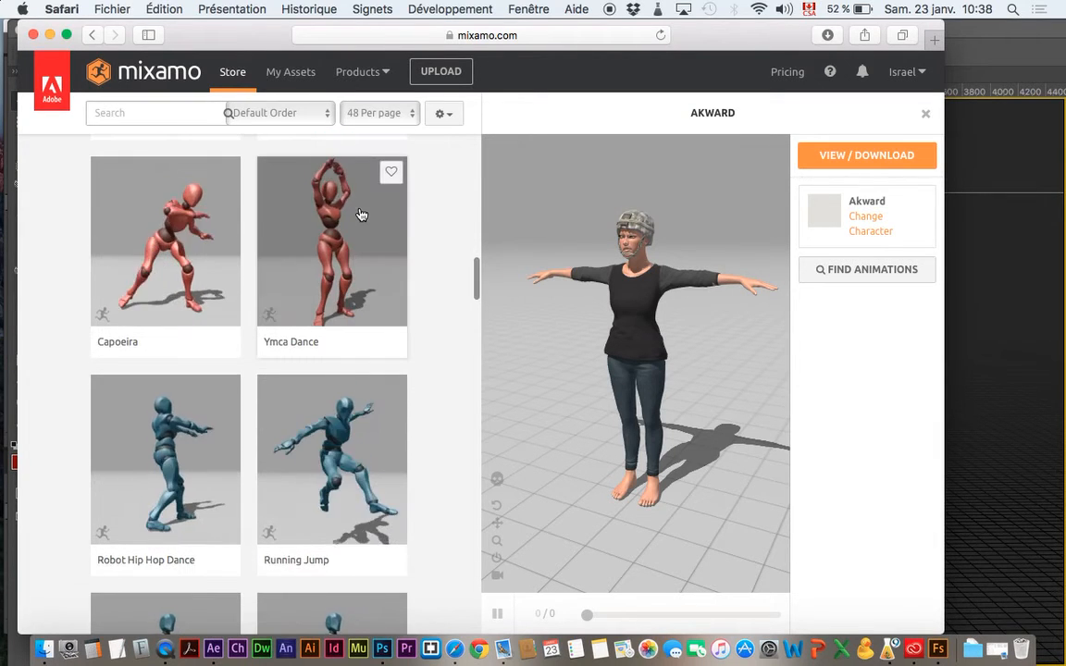
{"action": "left_click", "coordinate": [361, 214]}
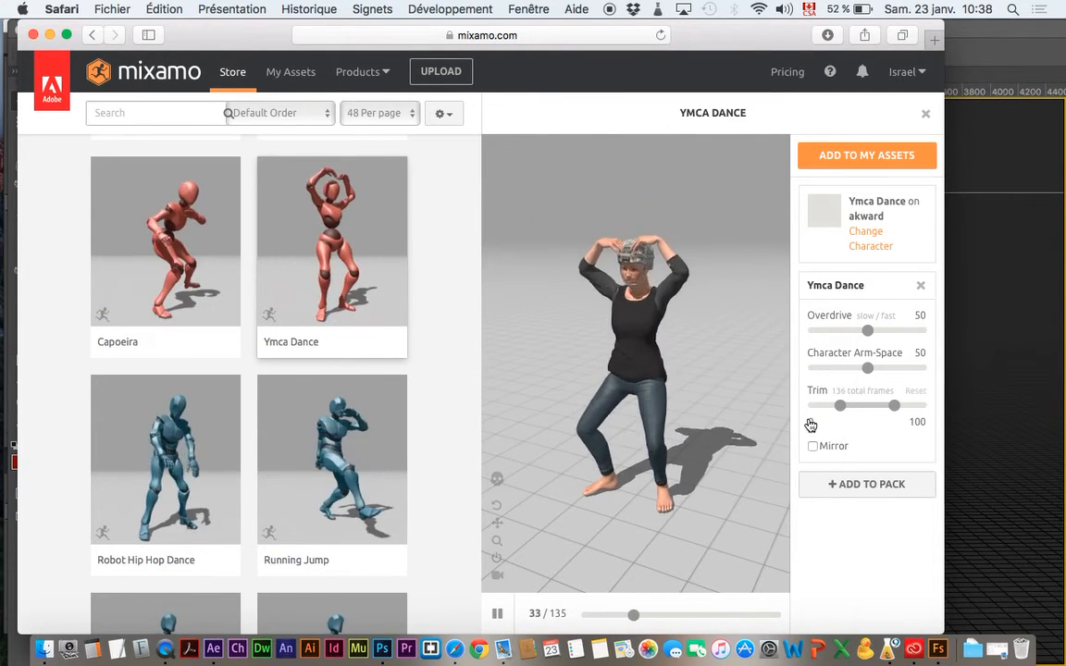
{"action": "left_click", "coordinate": [842, 159]}
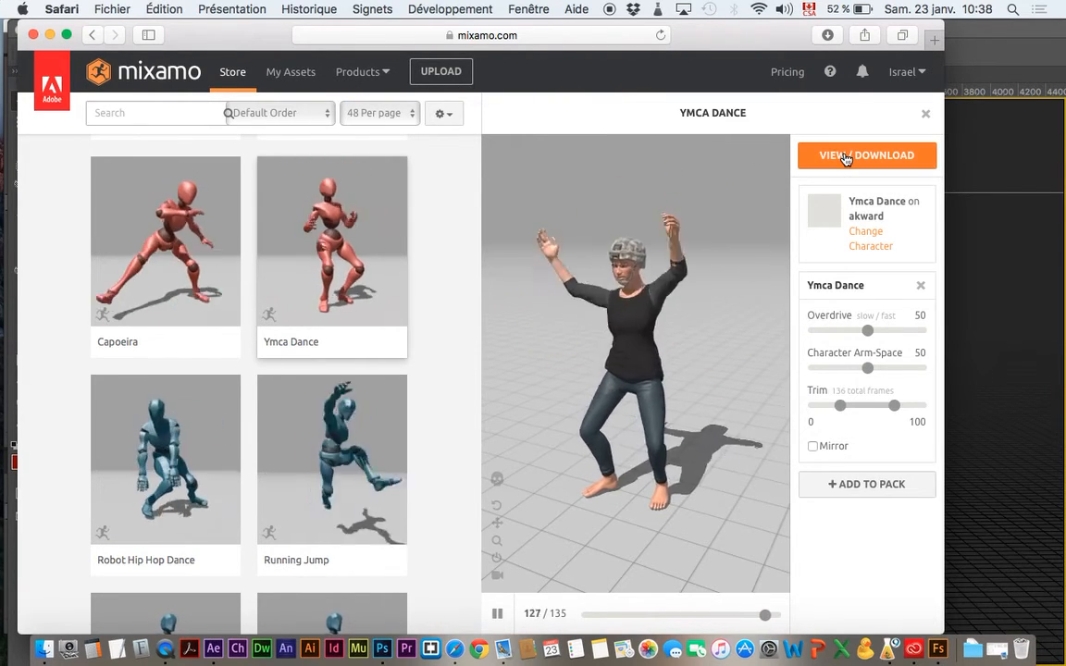
{"action": "left_click", "coordinate": [844, 157]}
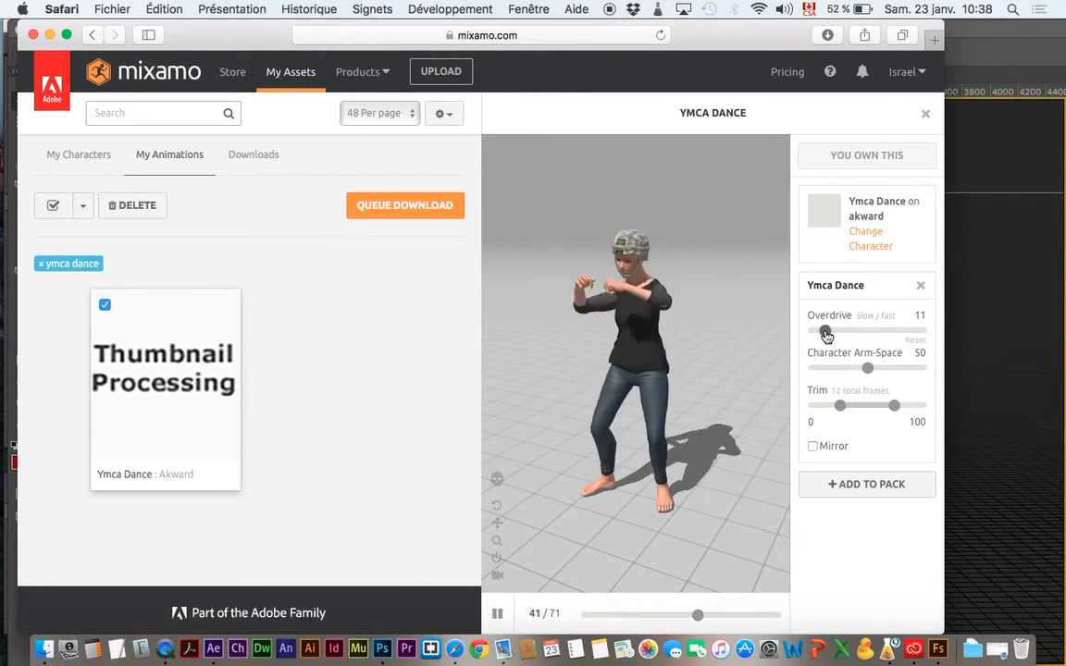
Set the Ymca Dance animation's Overdrive to 7 and Character Arm-Space to 97
{"action": "left_click_drag", "start_coordinate": [826, 335], "coordinate": [823, 335]}
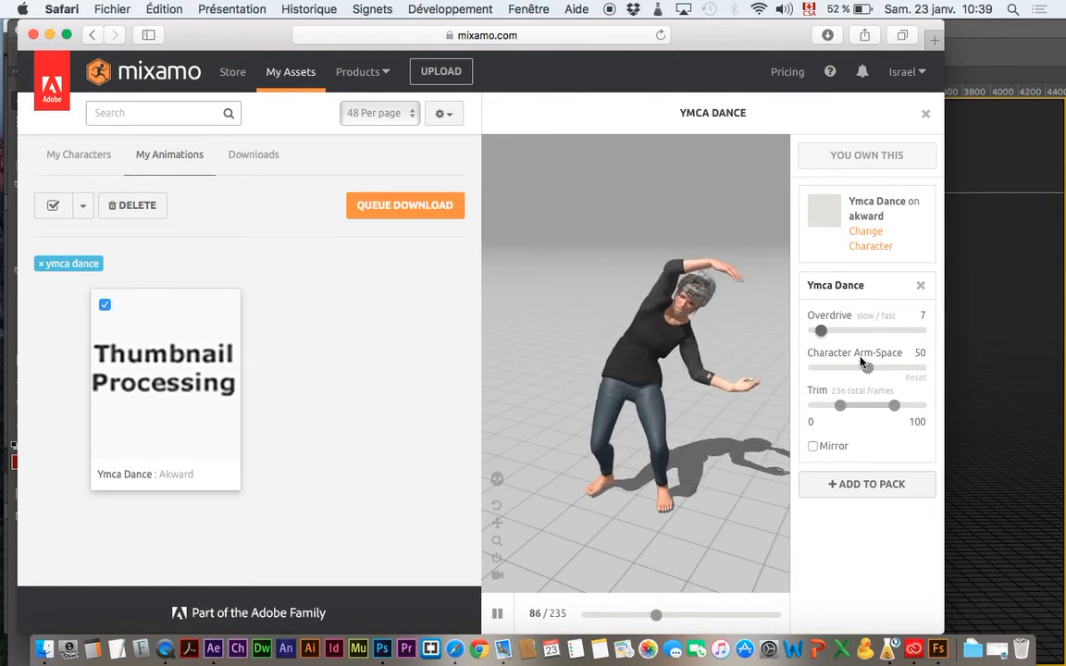
{"action": "left_click", "coordinate": [918, 371]}
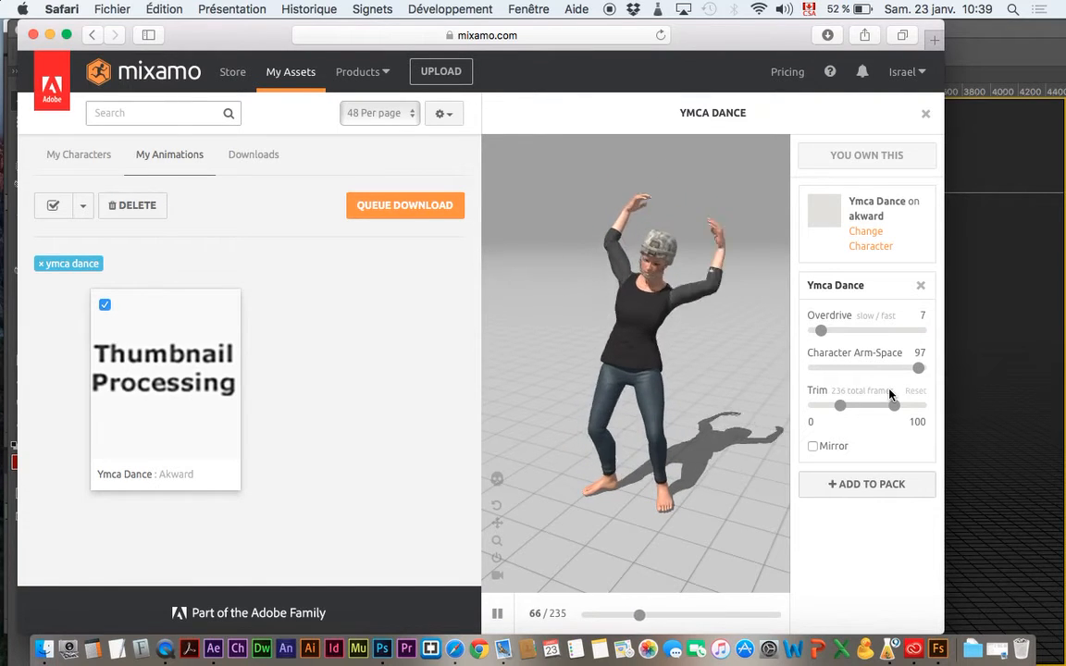
Set the Ymca Dance animation's Overdrive to 25 and add the animation to a pack
{"action": "left_click_drag", "start_coordinate": [821, 332], "coordinate": [902, 334]}
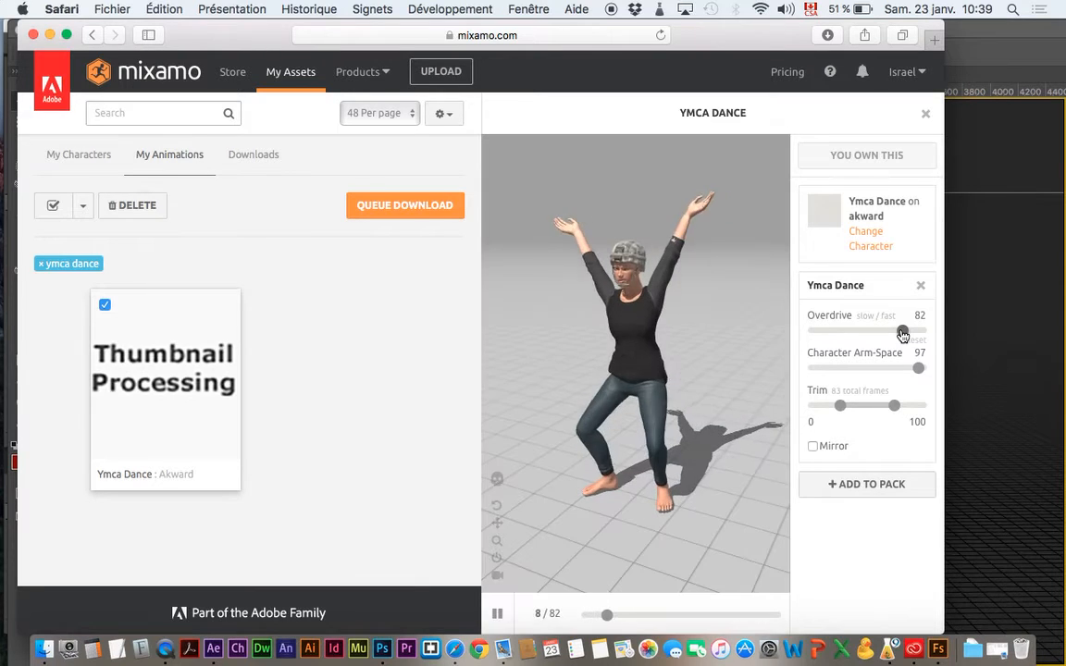
{"action": "left_click_drag", "start_coordinate": [862, 335], "coordinate": [840, 333]}
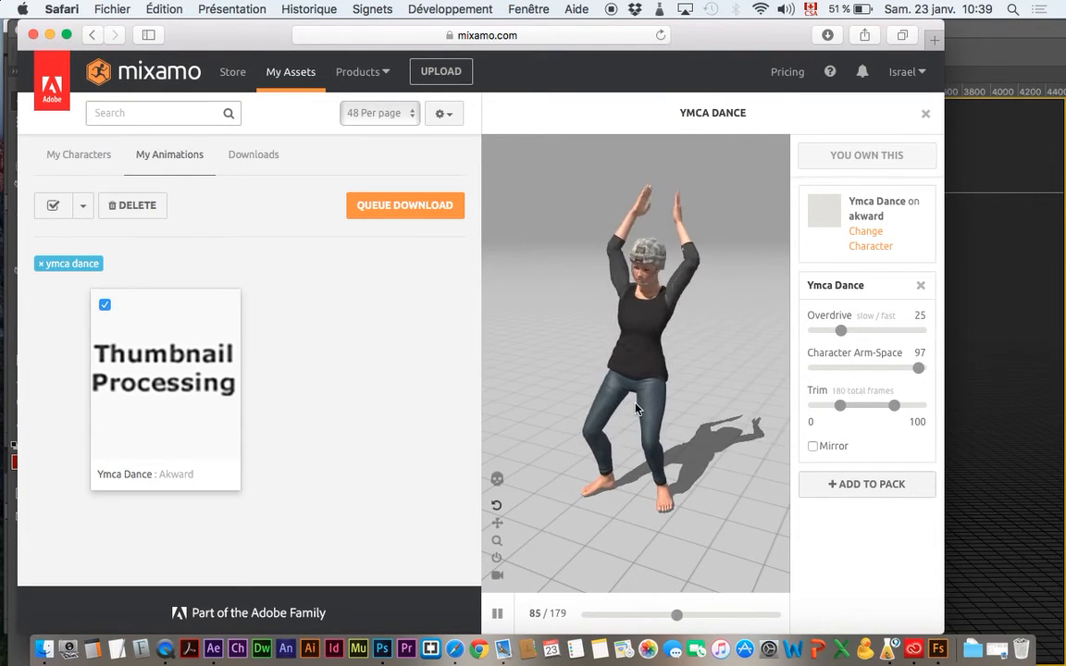
{"action": "left_click", "coordinate": [841, 499]}
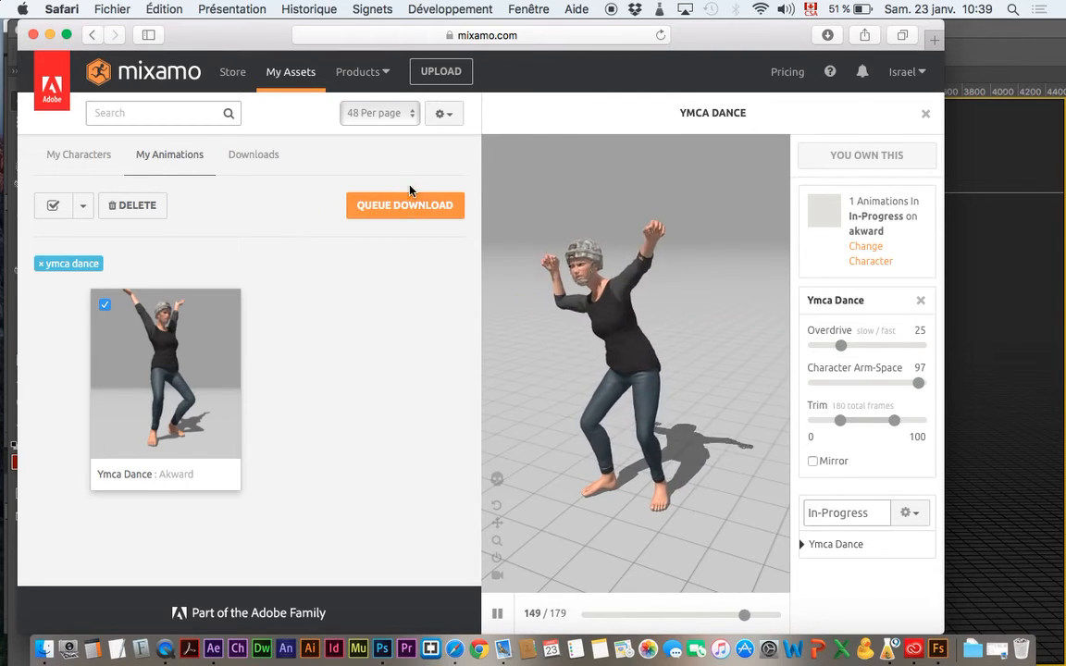
Queue the Ymca Dance animation for download in Collada (.dae) format, with skin, at 24 frames per second and no keyframe reduction
{"action": "left_click", "coordinate": [410, 207]}
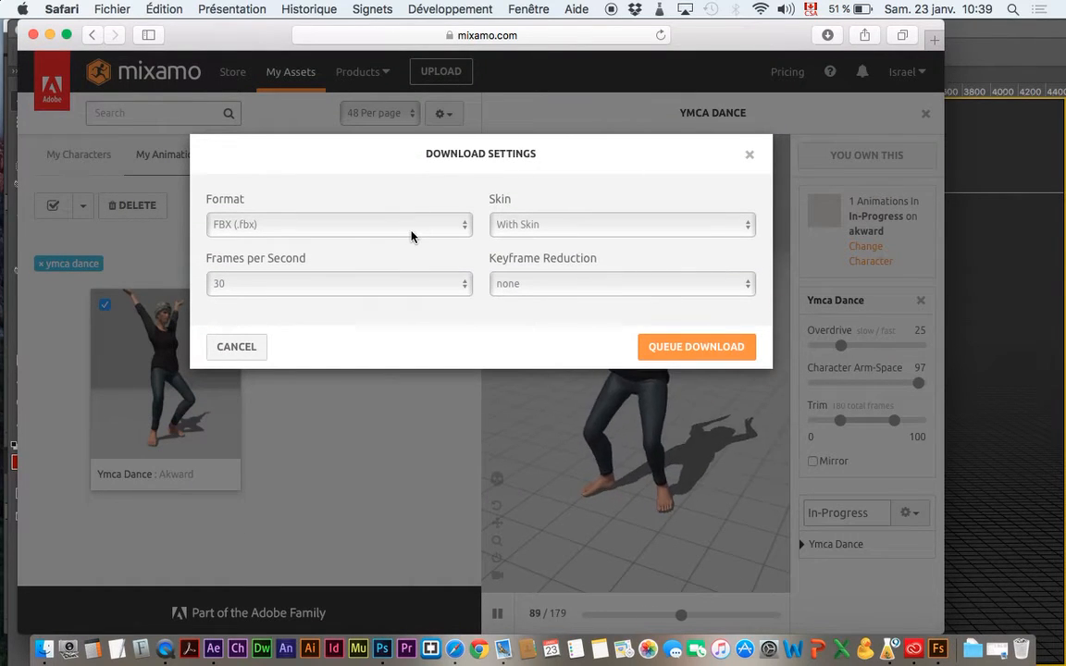
{"action": "left_click", "coordinate": [455, 237]}
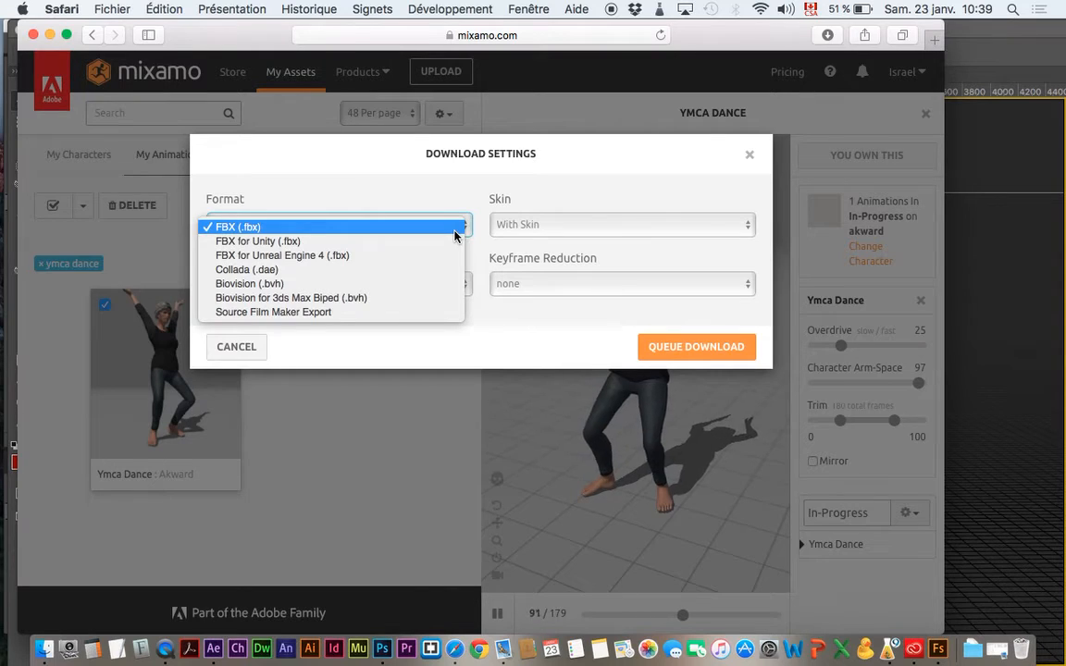
{"action": "left_click", "coordinate": [397, 269]}
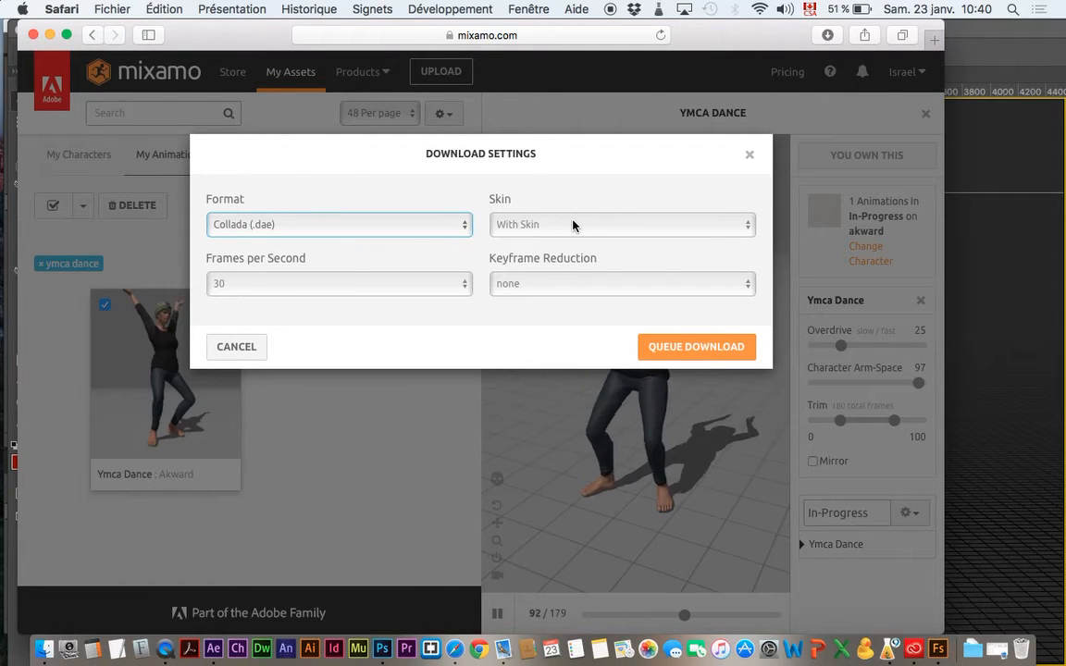
{"action": "left_click", "coordinate": [428, 285]}
{"action": "left_click", "coordinate": [407, 276]}
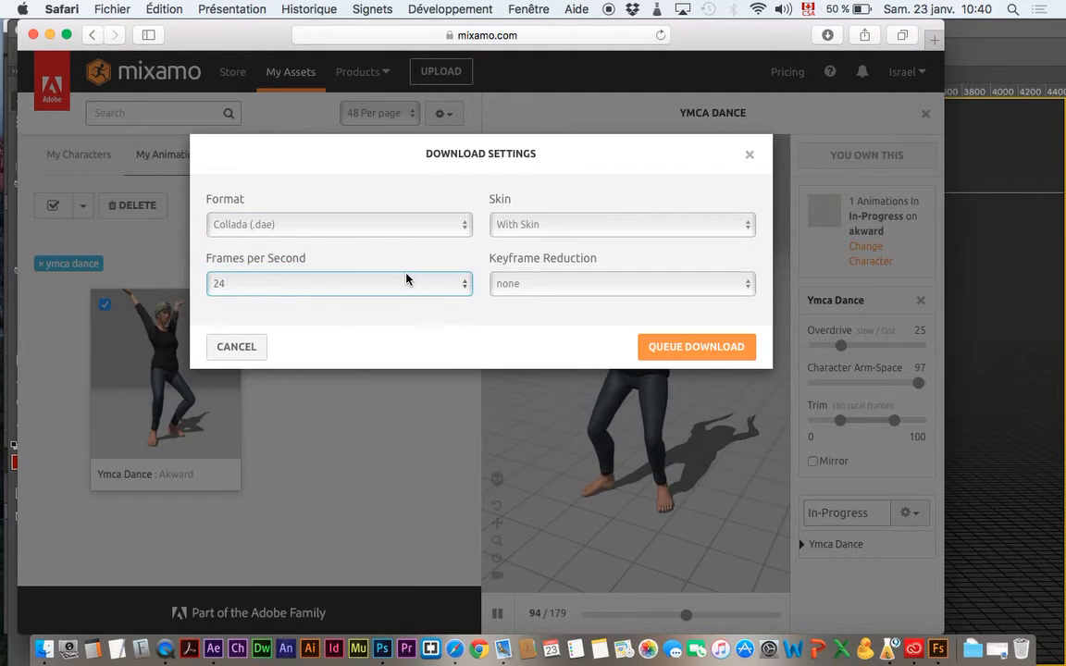
{"action": "left_click", "coordinate": [654, 349]}
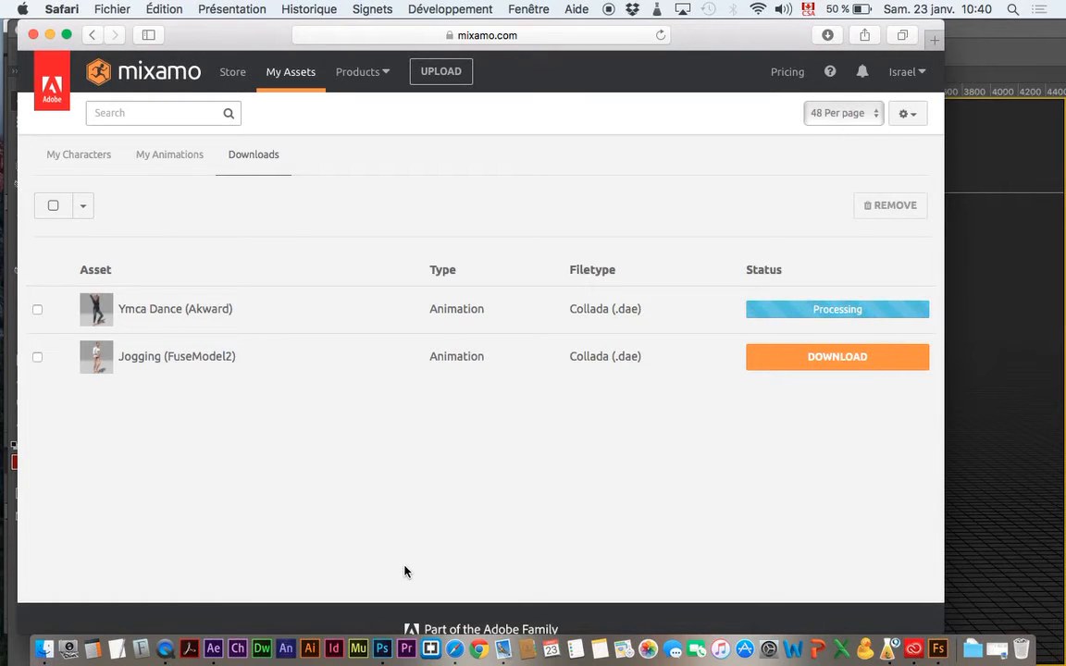
Switch to After Effects and start a new project
{"action": "left_click", "coordinate": [212, 652]}
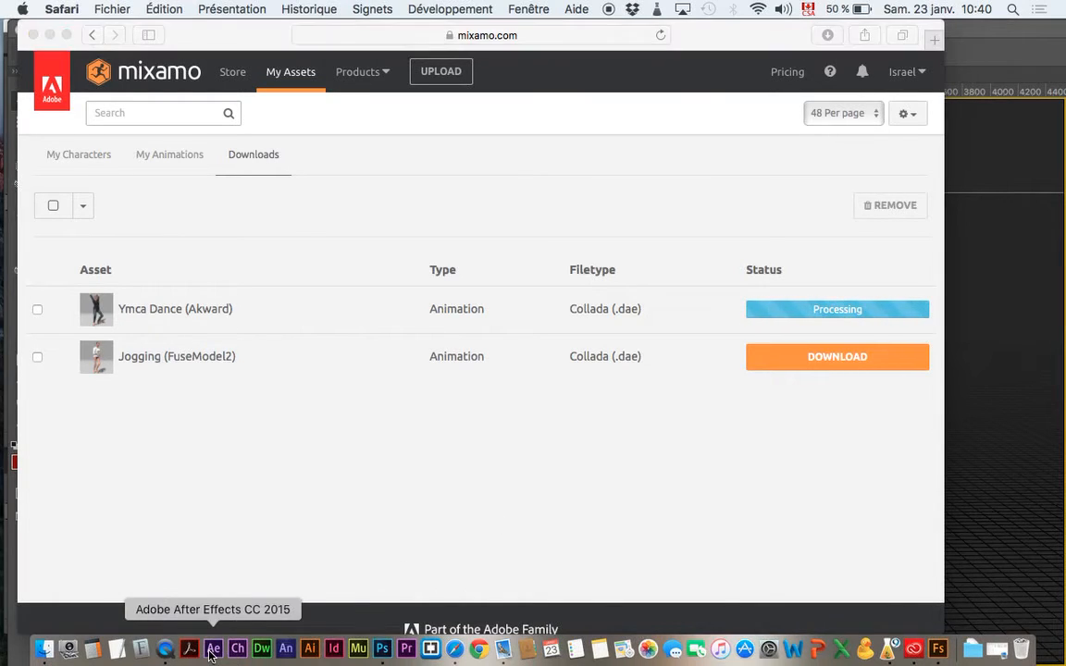
{"action": "left_click", "coordinate": [330, 251]}
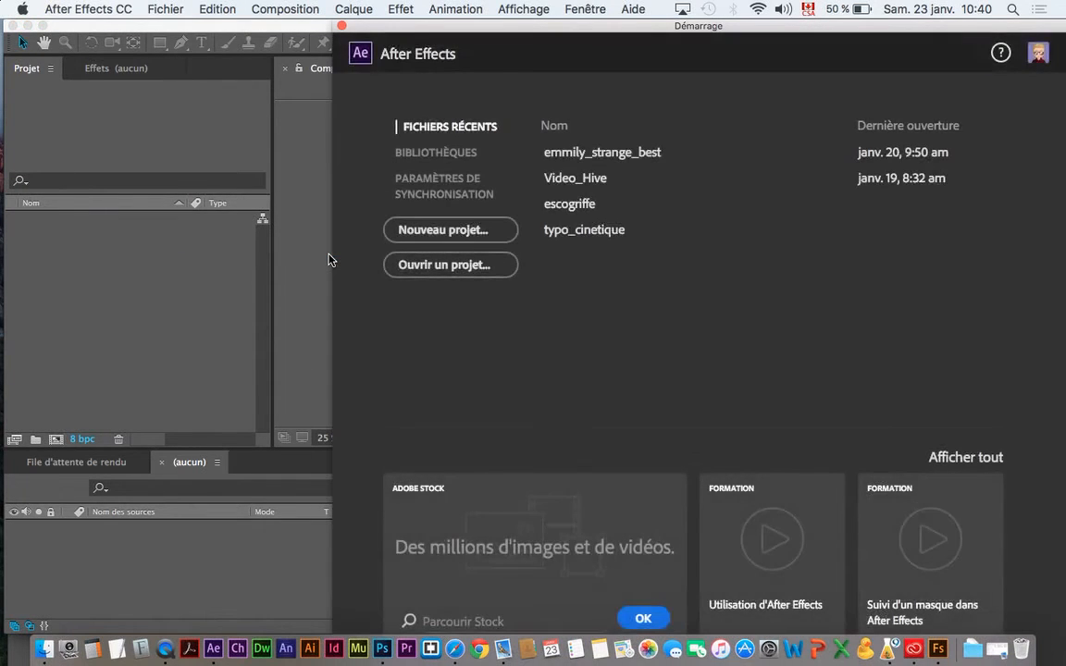
{"action": "left_click", "coordinate": [463, 231]}
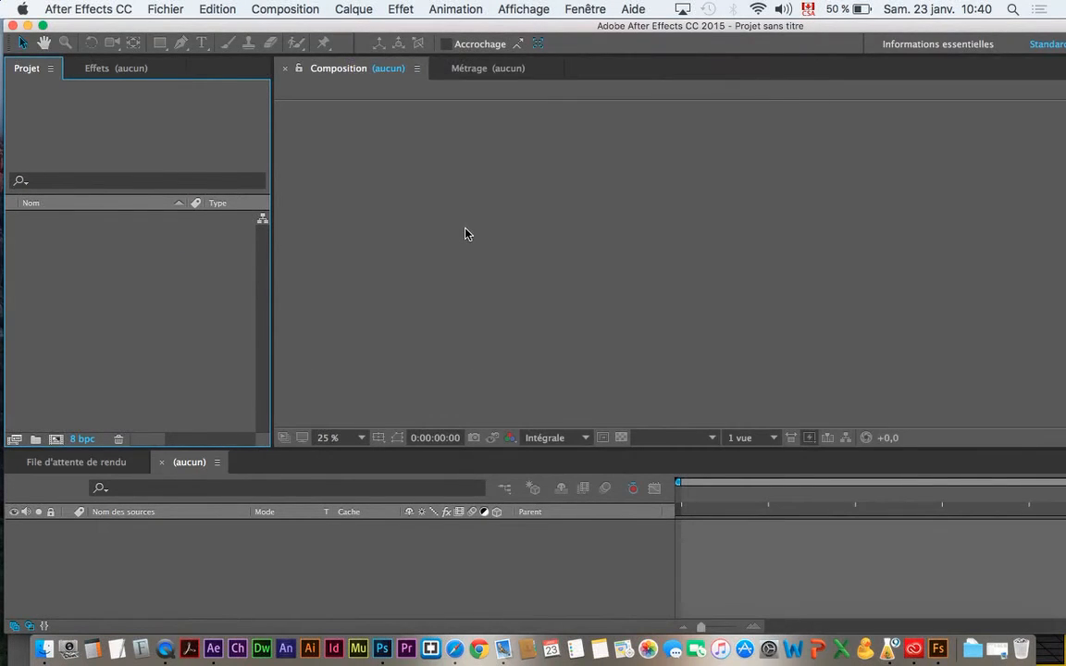
Create a new MAXON CINEMA 4D file named jogo in the Bureau folder
{"action": "left_click", "coordinate": [164, 8]}
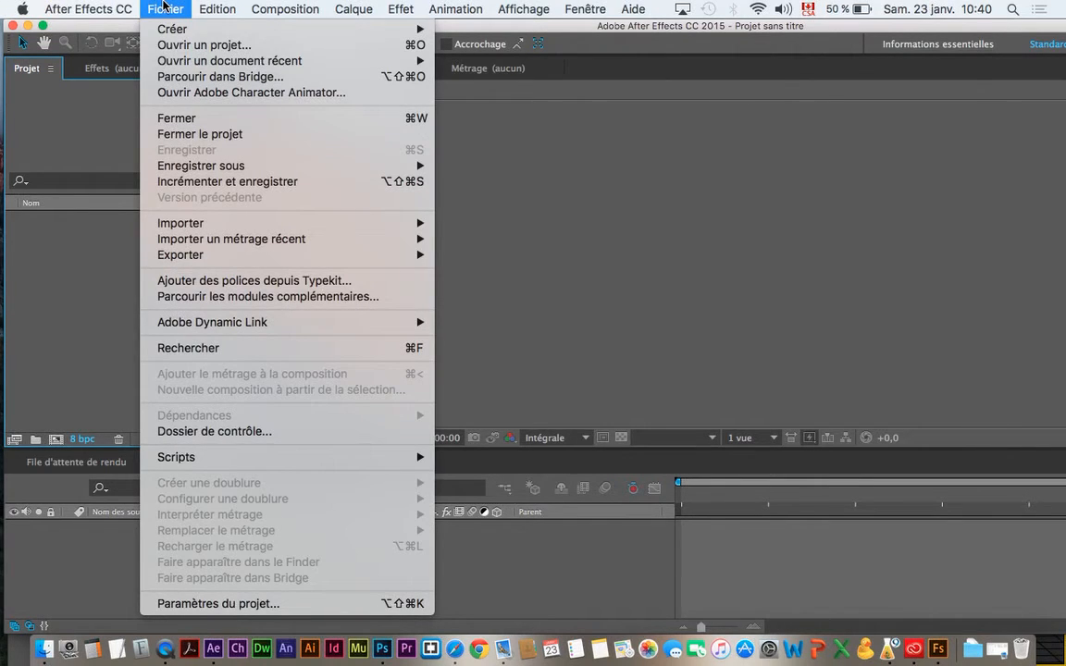
{"action": "mouse_move", "coordinate": [388, 29]}
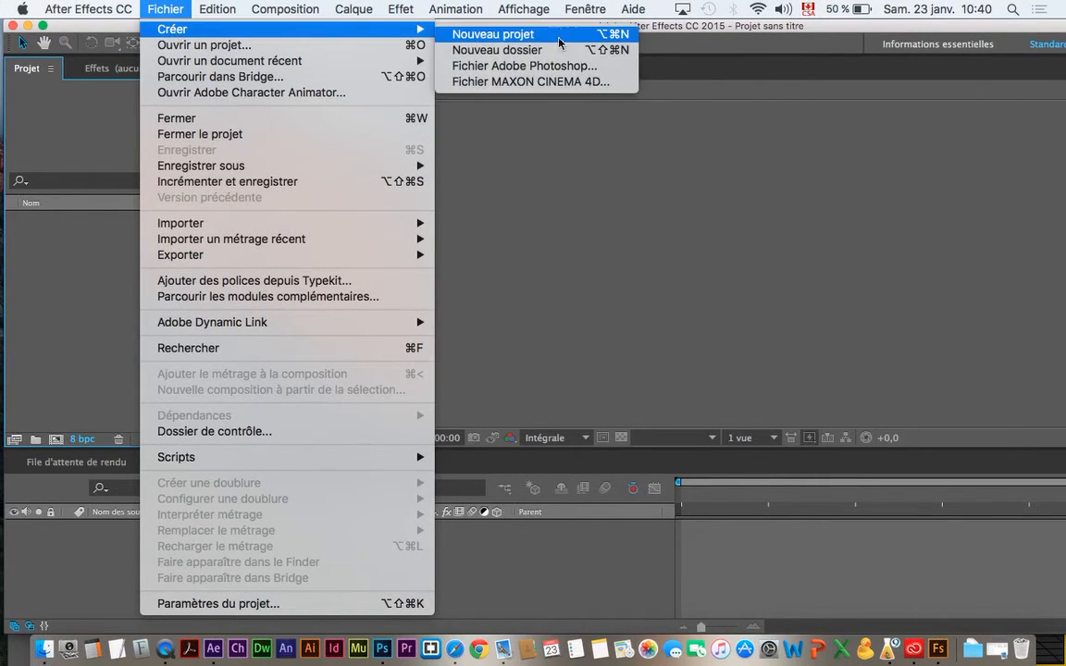
{"action": "left_click", "coordinate": [547, 80]}
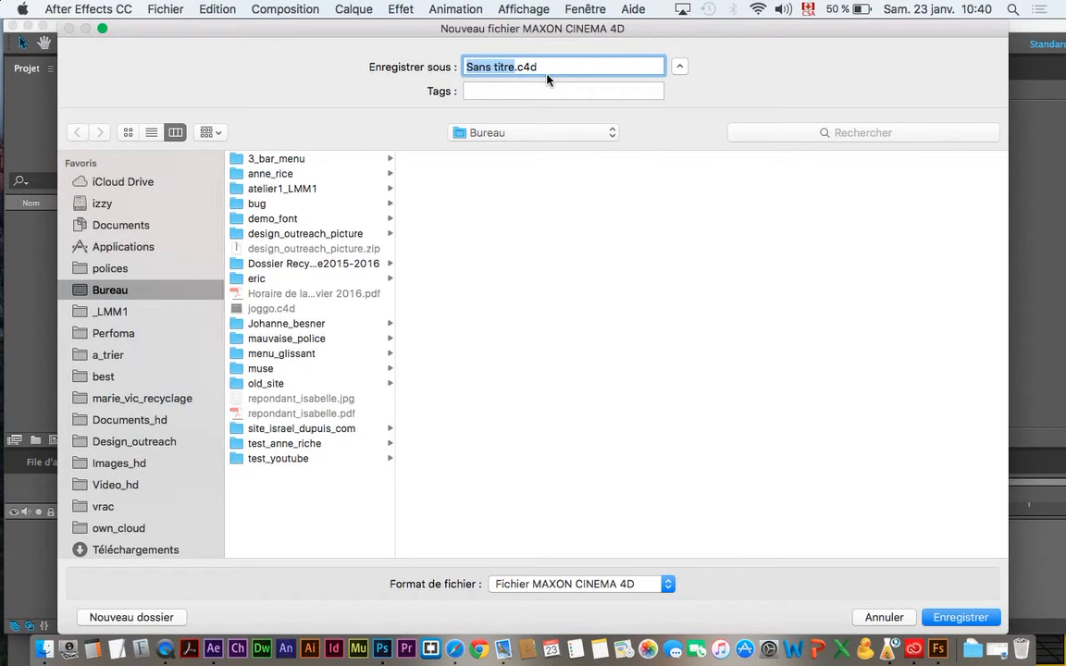
{"action": "type", "text": "jogo"}
{"action": "key", "text": "Return"}
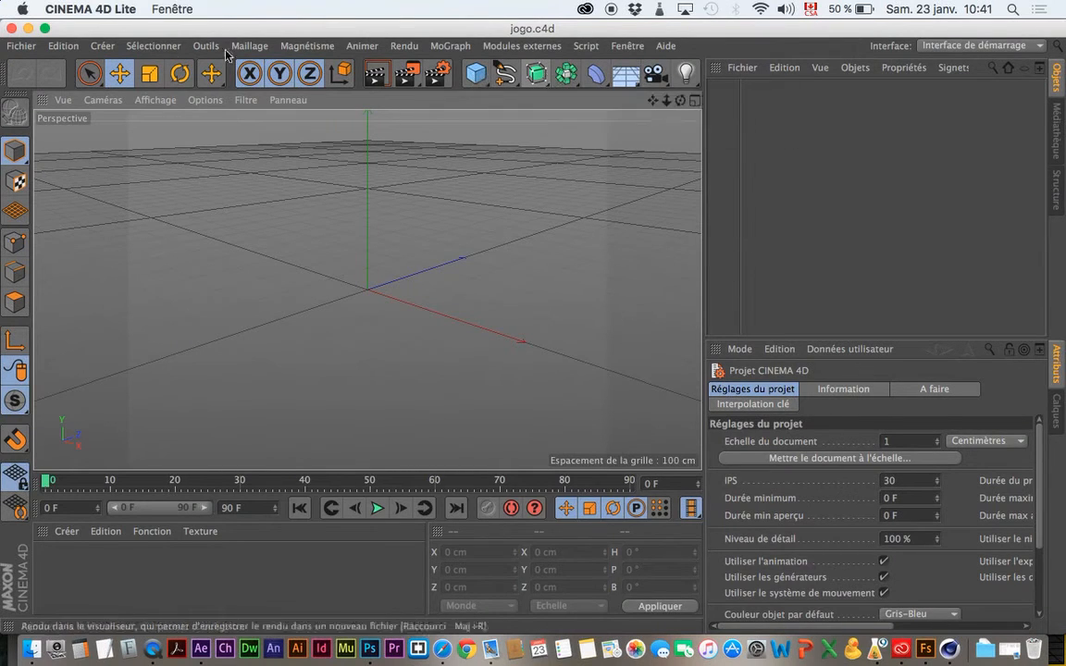
Merge jogging.dae into the jogo.c4d scene with the default COLLADA import options and save the file
{"action": "left_click", "coordinate": [22, 45]}
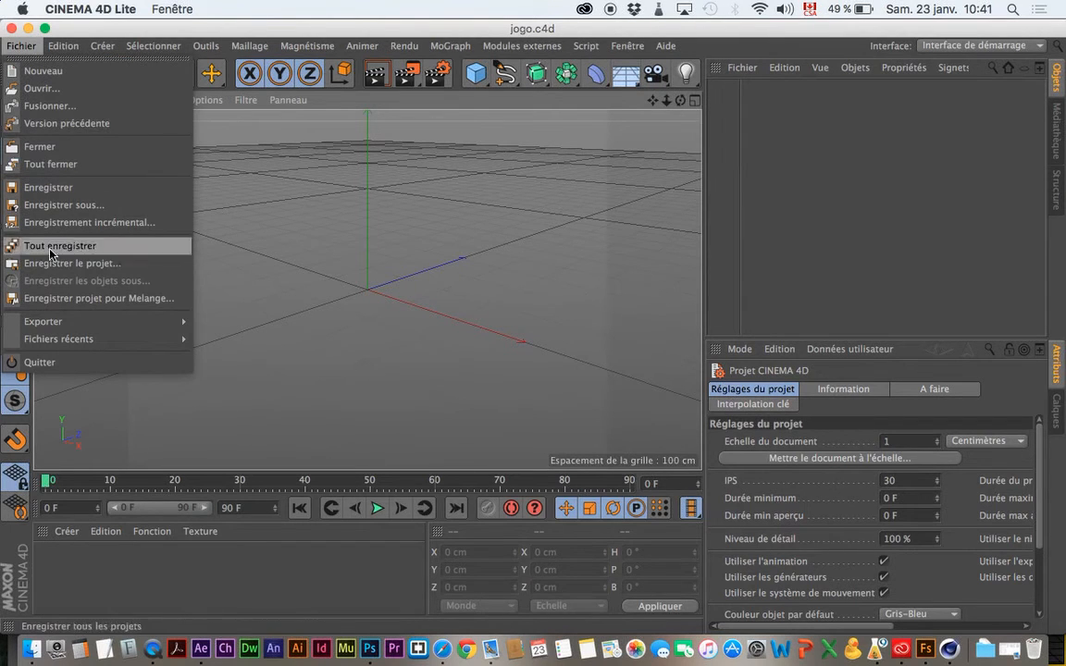
{"action": "left_click", "coordinate": [58, 106]}
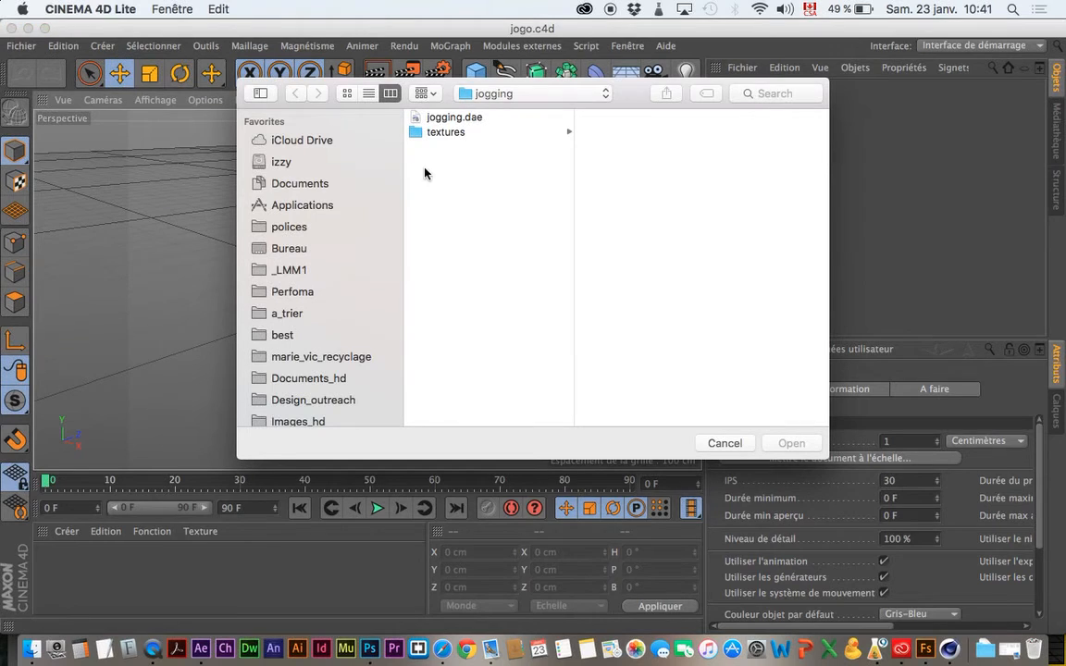
{"action": "left_click", "coordinate": [471, 123]}
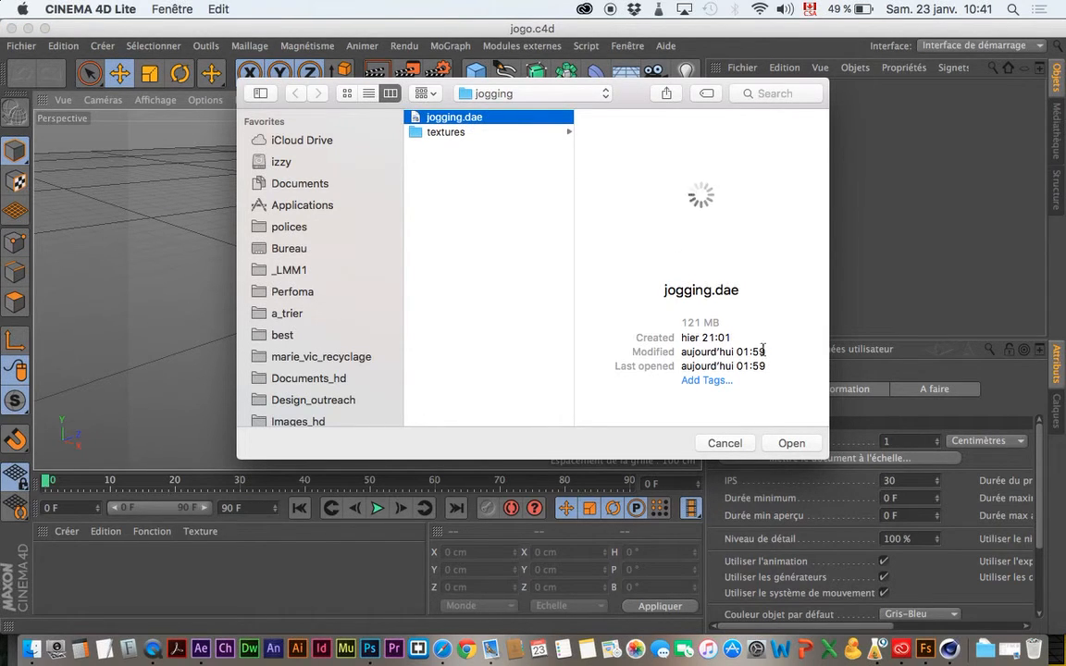
{"action": "left_click", "coordinate": [789, 444]}
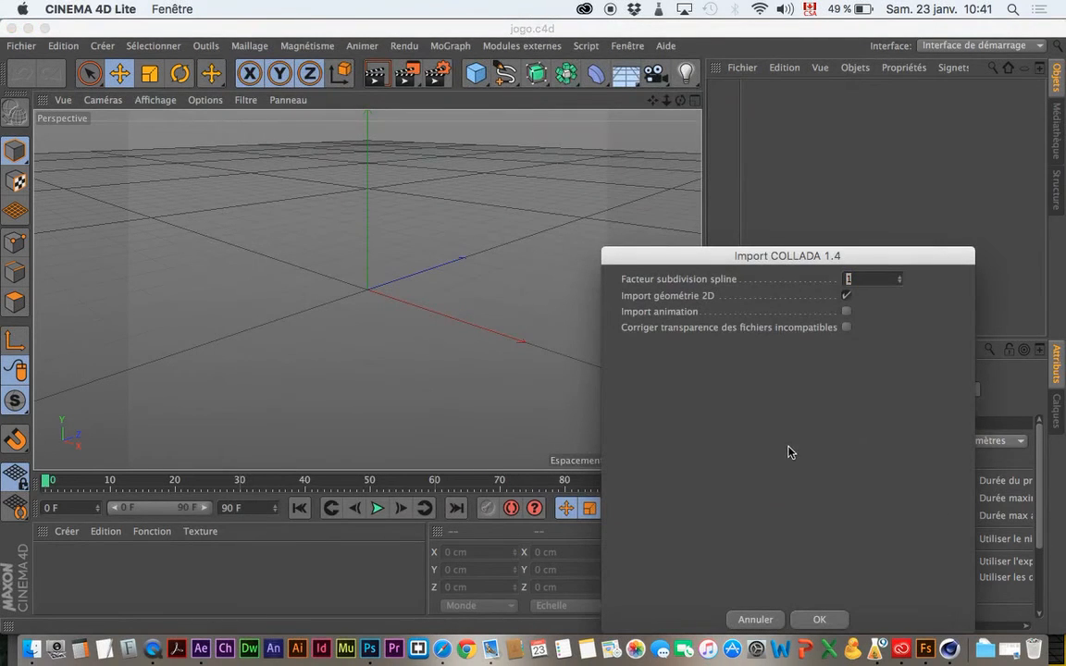
{"action": "left_click", "coordinate": [816, 618]}
{"action": "left_click", "coordinate": [817, 620]}
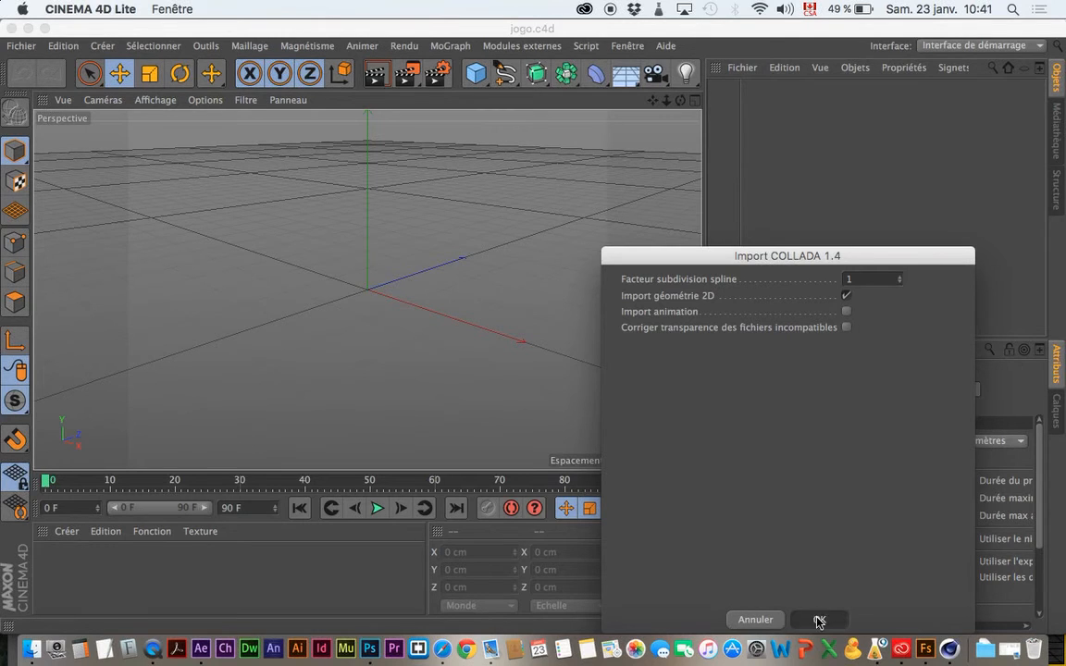
{"action": "left_click", "coordinate": [818, 619]}
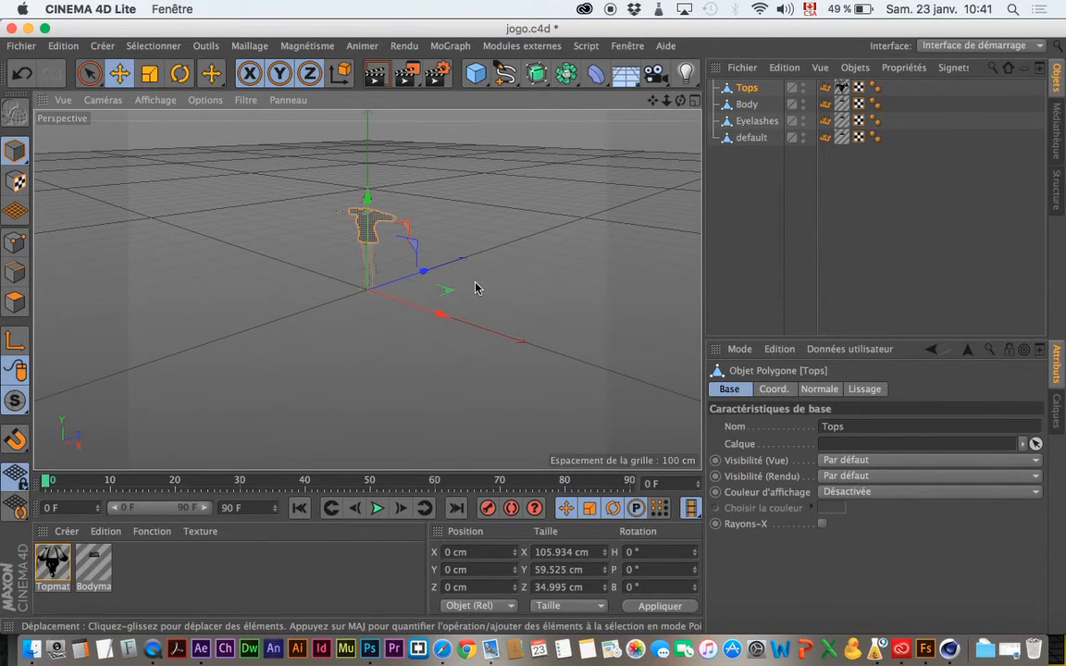
{"action": "key", "text": "super+s"}
Return to After Effects and create a composition from the jogo.c4d footage
{"action": "left_click", "coordinate": [201, 650]}
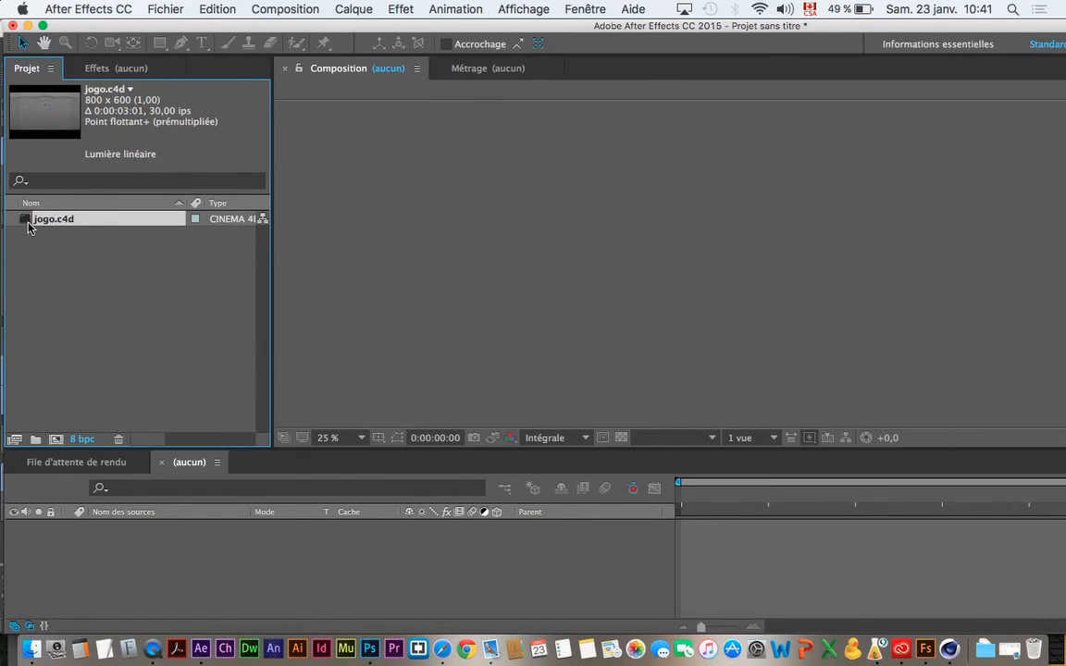
{"action": "left_click_drag", "start_coordinate": [28, 226], "coordinate": [146, 528]}
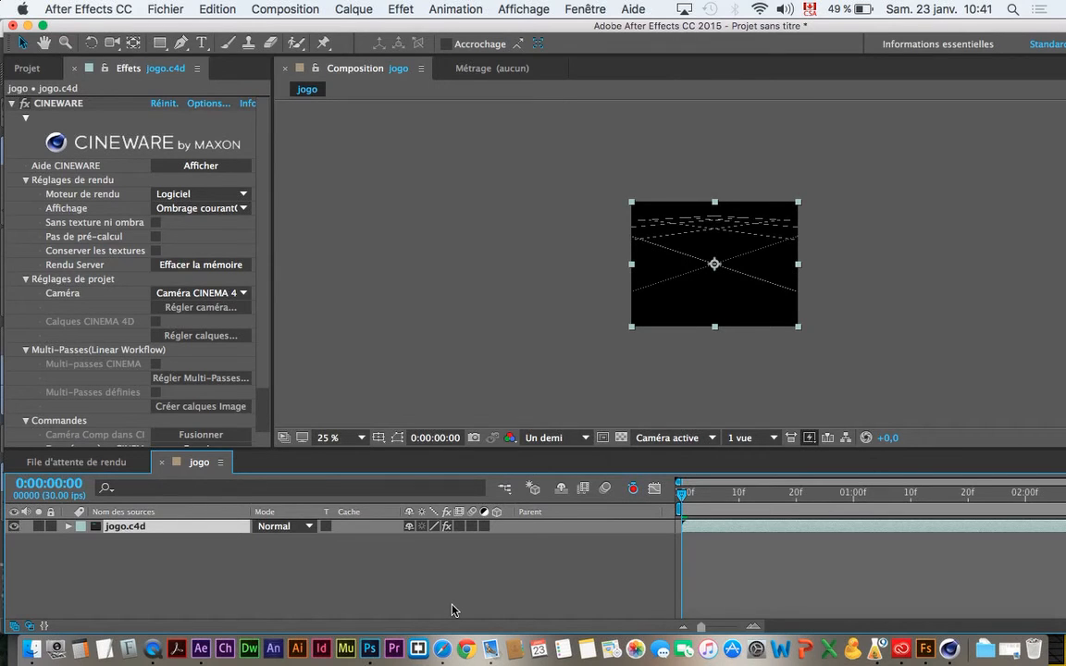
Switch to Photoshop, where the document with the 3D jogging layer is open
{"action": "key", "text": "super+Tab"}
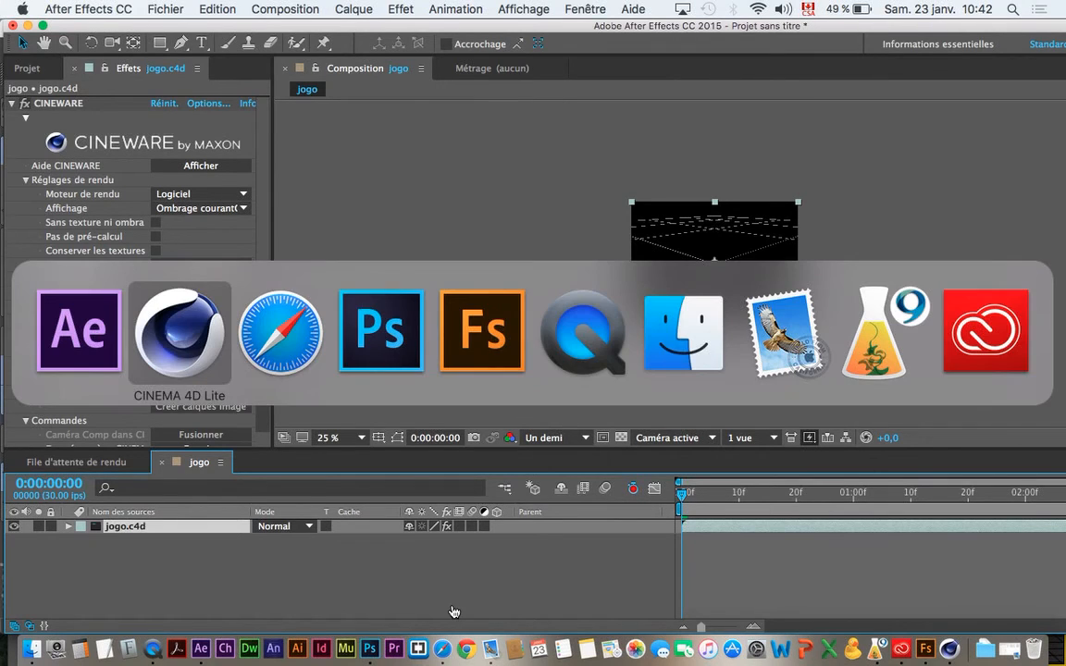
{"action": "key", "text": "super+Tab"}
{"action": "key", "text": "super+Tab"}
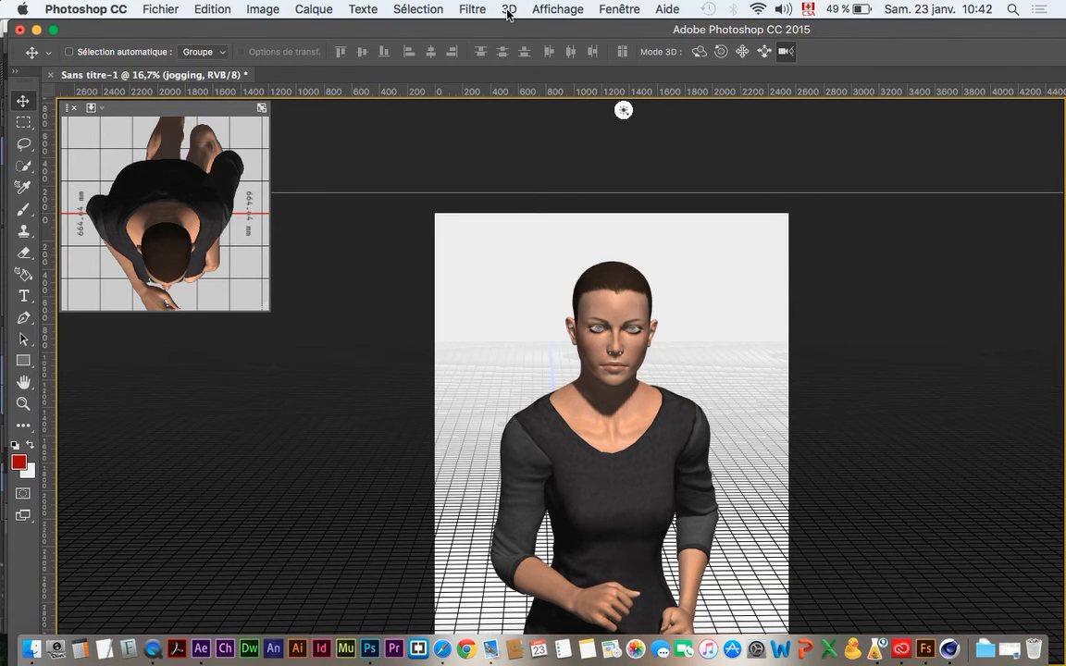
{"action": "left_click", "coordinate": [508, 11]}
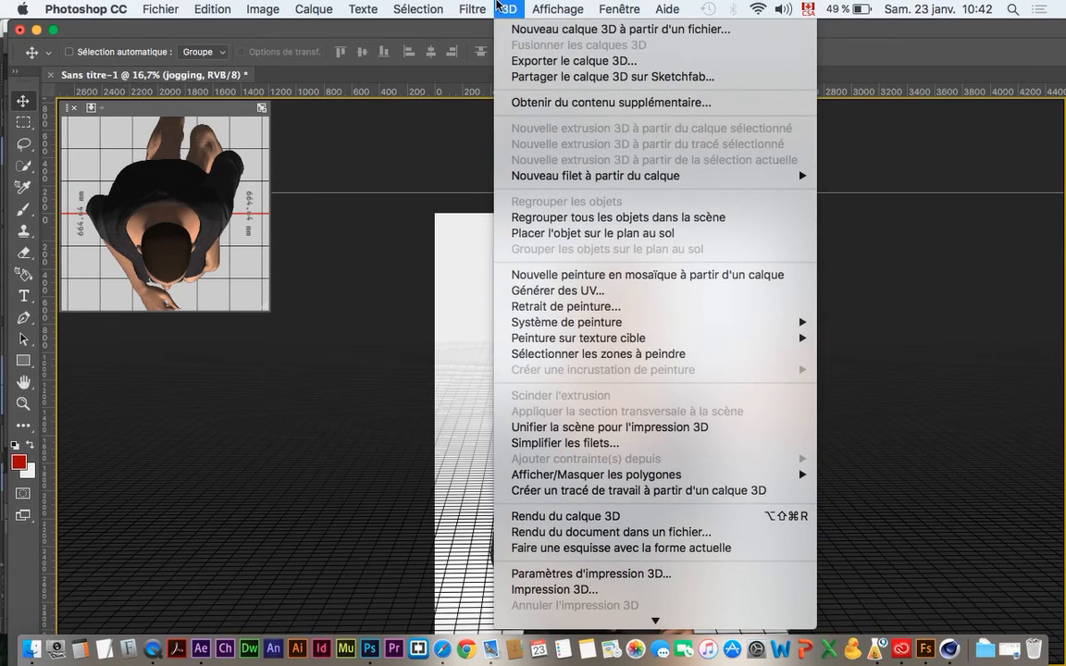
{"action": "left_click", "coordinate": [514, 30]}
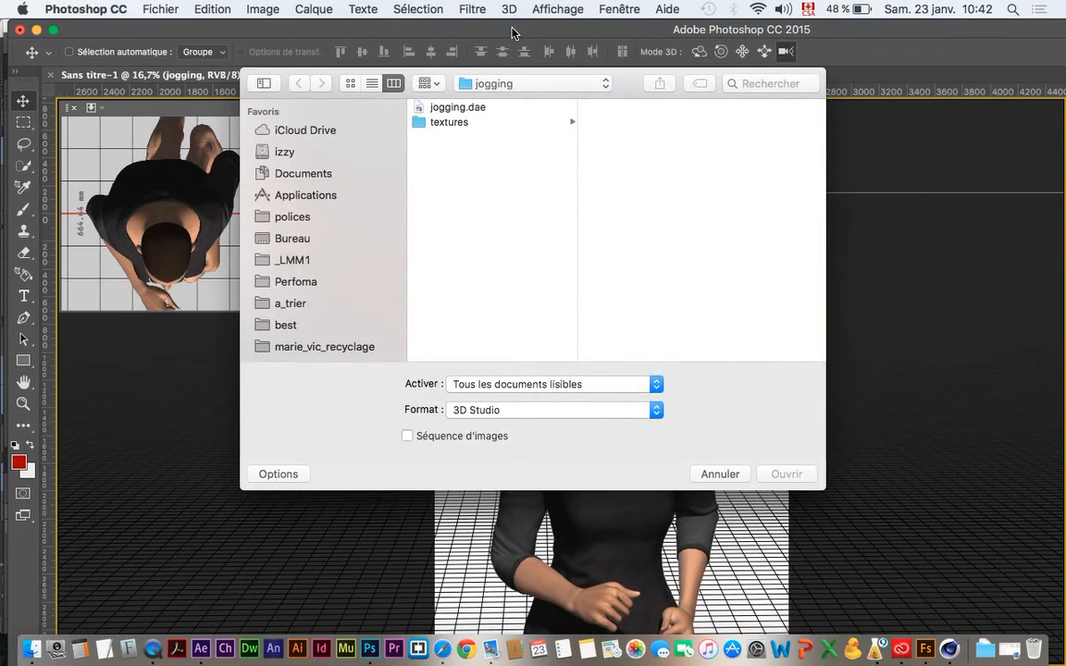
{"action": "left_click", "coordinate": [458, 109]}
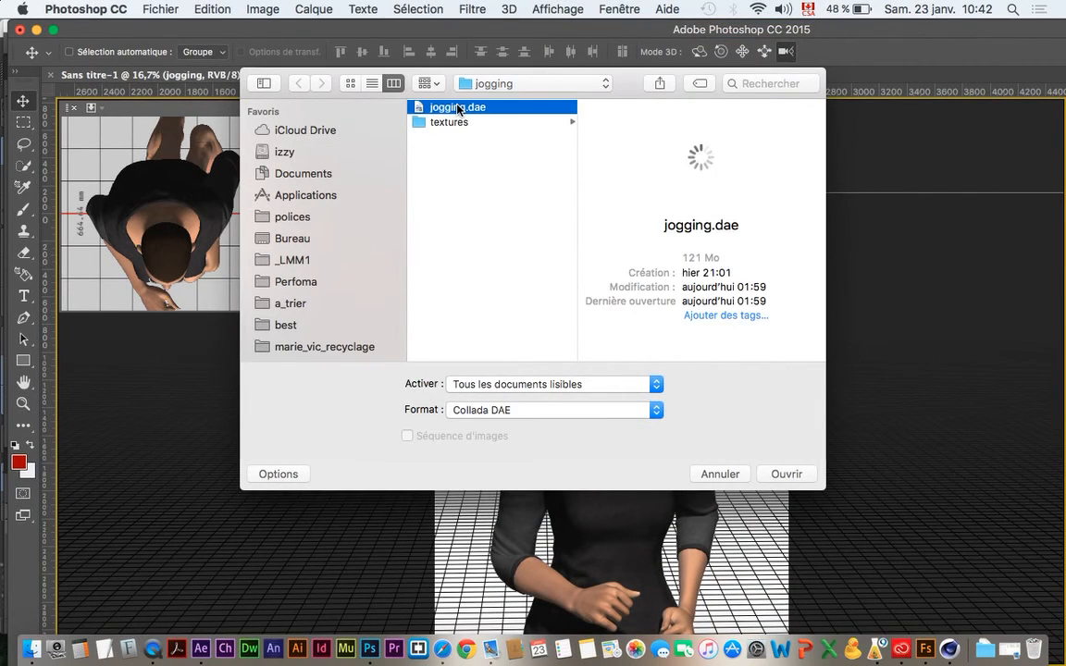
{"action": "left_click", "coordinate": [712, 475]}
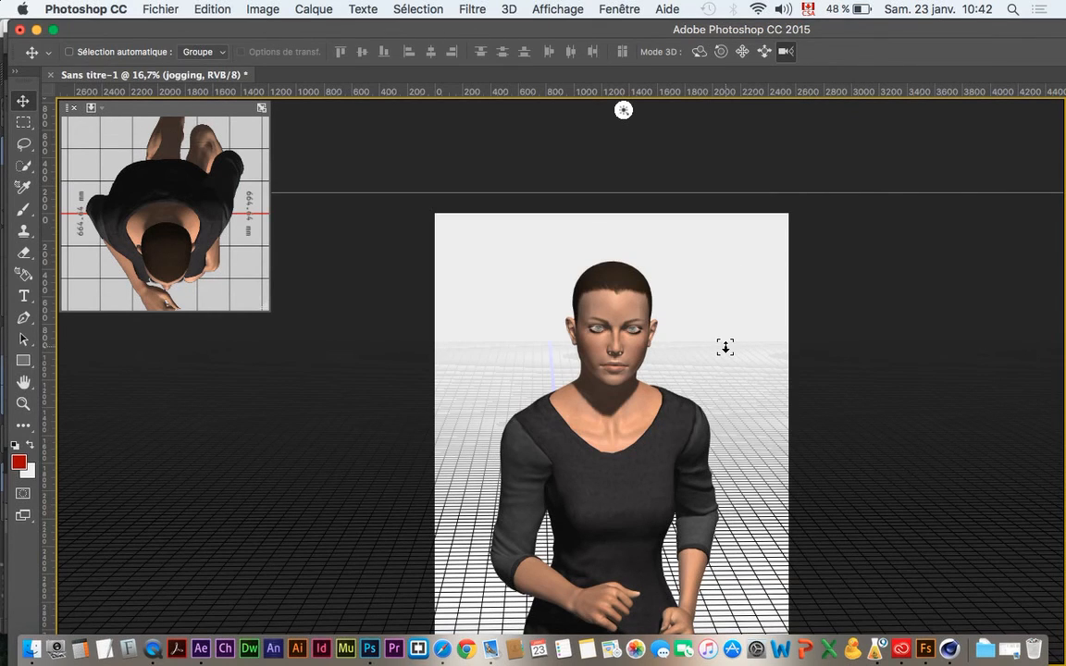
Show the document's layers and open the shirt's texture to examine its UV mesh overlay
{"action": "left_click", "coordinate": [622, 9]}
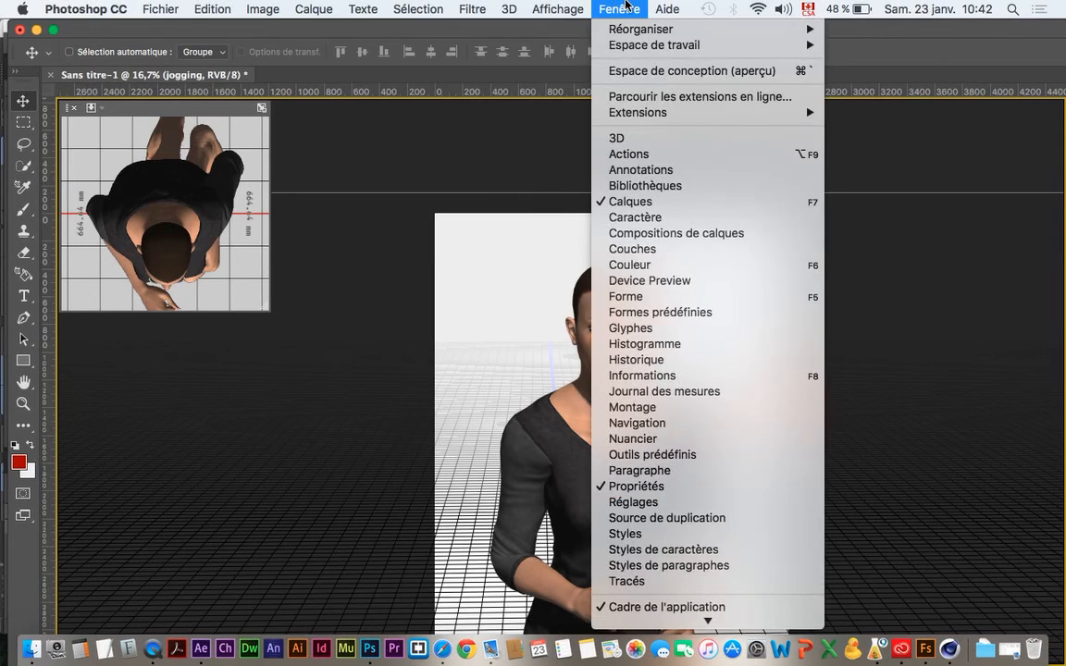
{"action": "left_click", "coordinate": [647, 201]}
{"action": "left_click", "coordinate": [616, 9]}
{"action": "left_click", "coordinate": [640, 201]}
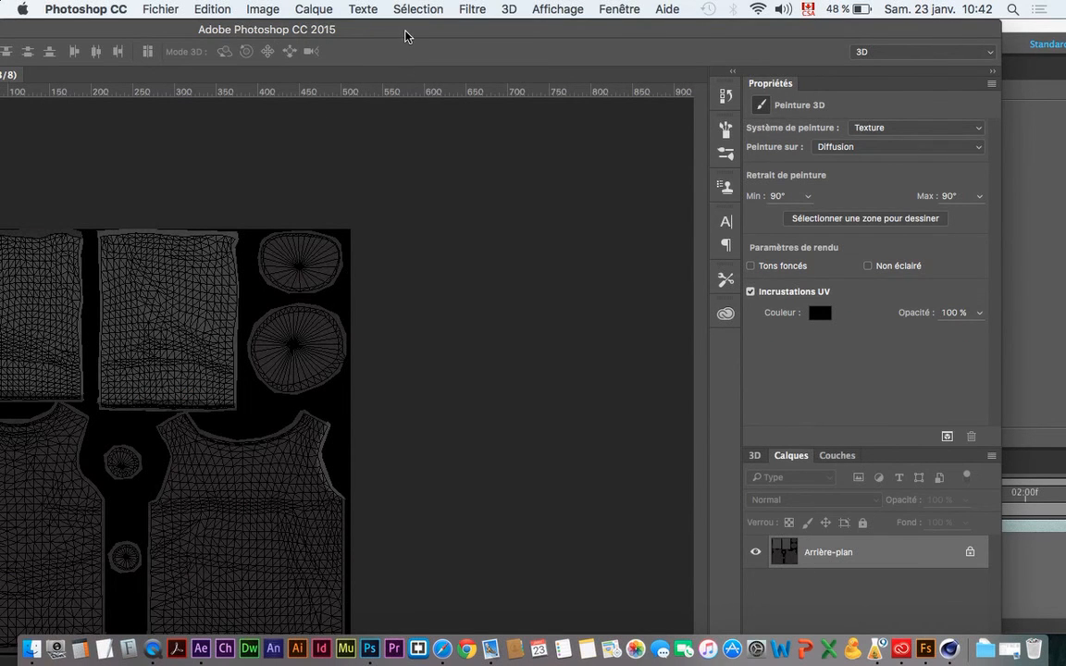
{"action": "left_click_drag", "start_coordinate": [404, 35], "coordinate": [585, 35]}
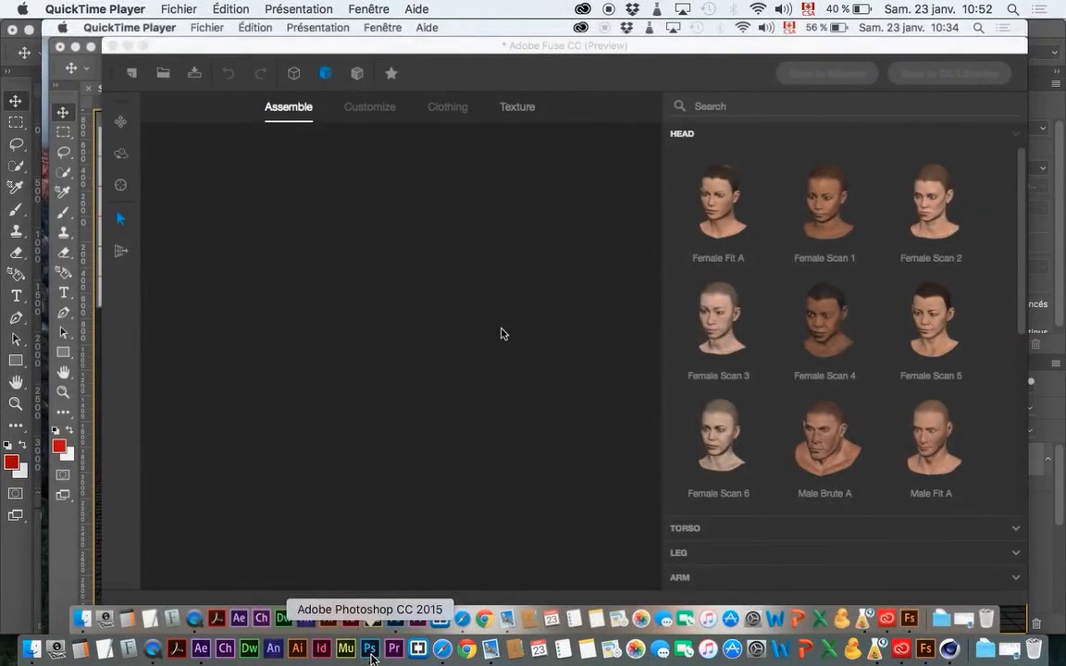
In Photoshop, create a video timeline for the jogging layer in Sans titre-2, preview its playback and stop it partway
{"action": "left_click", "coordinate": [369, 650]}
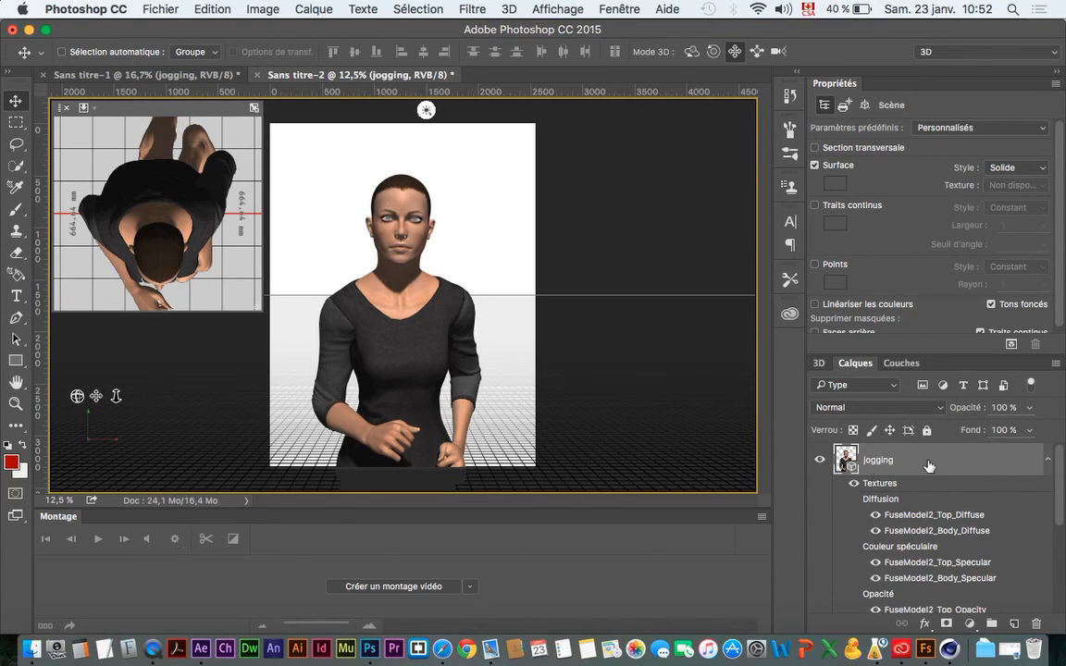
{"action": "left_click", "coordinate": [619, 9]}
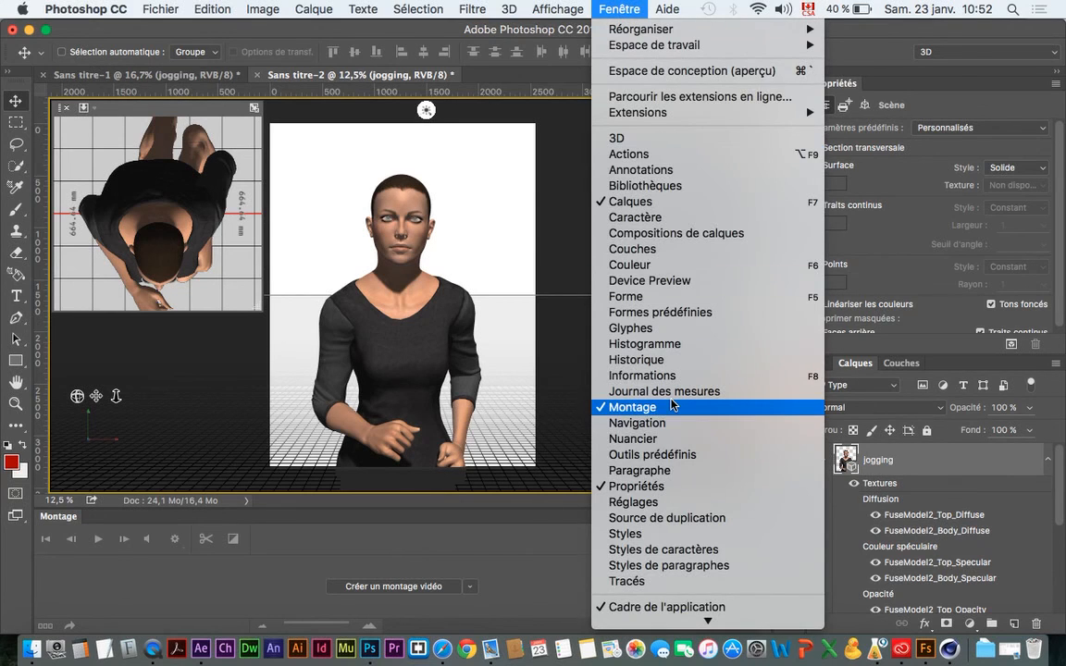
{"action": "left_click", "coordinate": [350, 544]}
{"action": "left_click", "coordinate": [367, 586]}
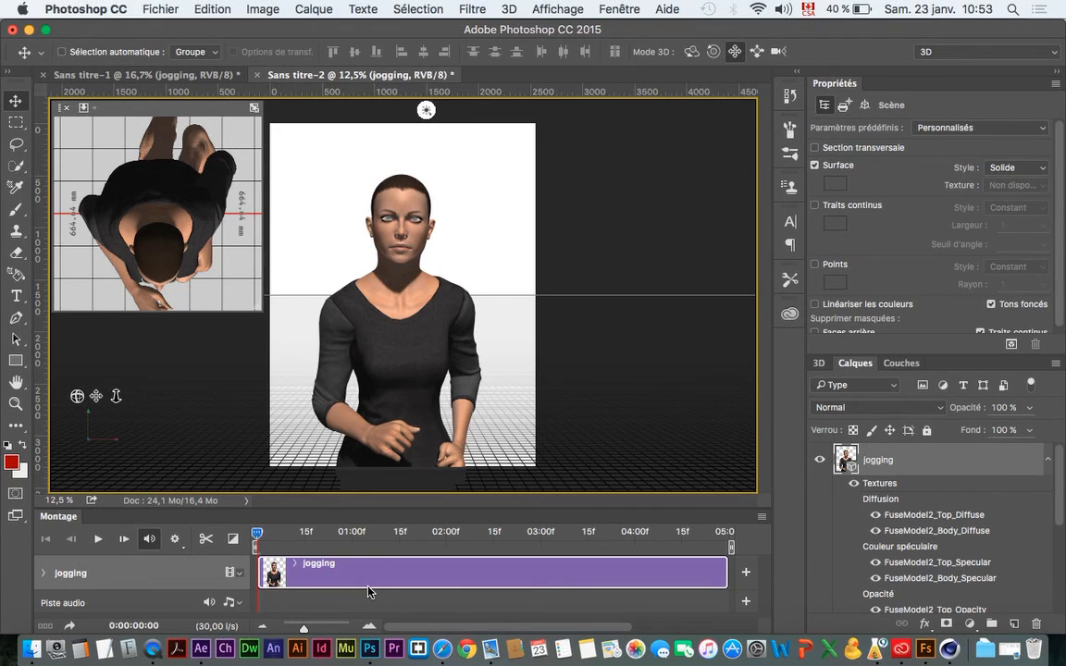
{"action": "left_click", "coordinate": [98, 539]}
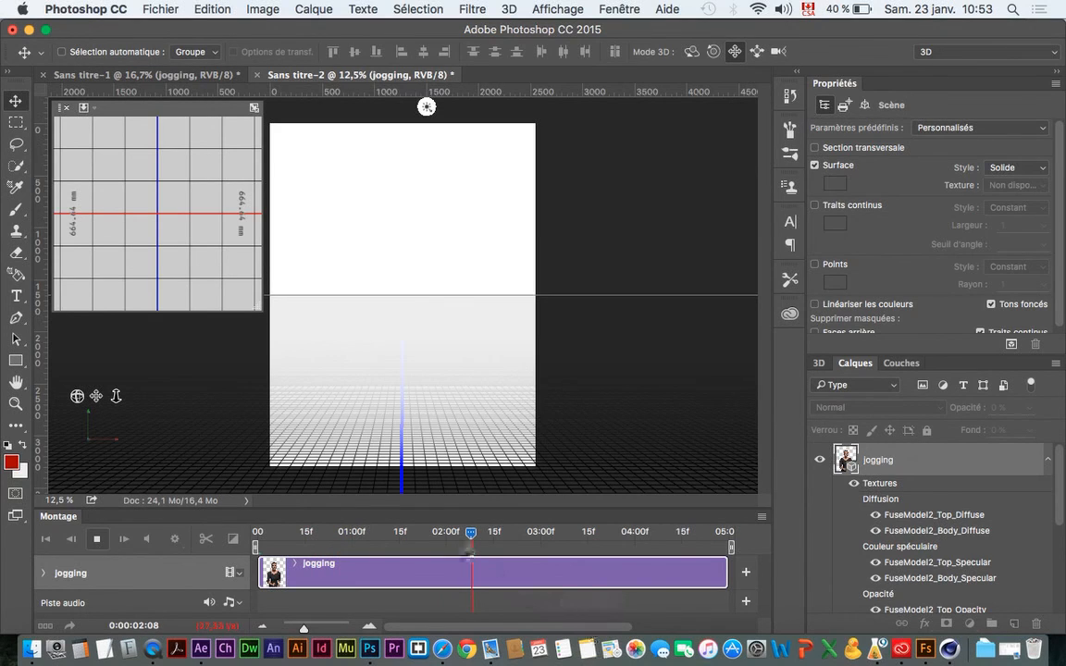
{"action": "left_click", "coordinate": [470, 541]}
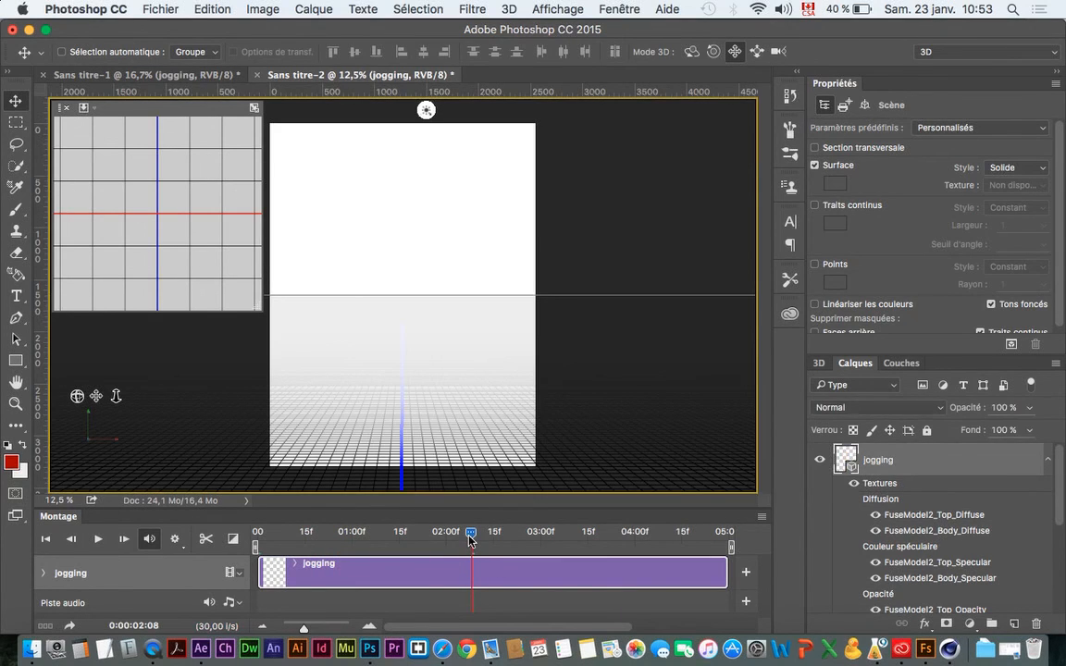